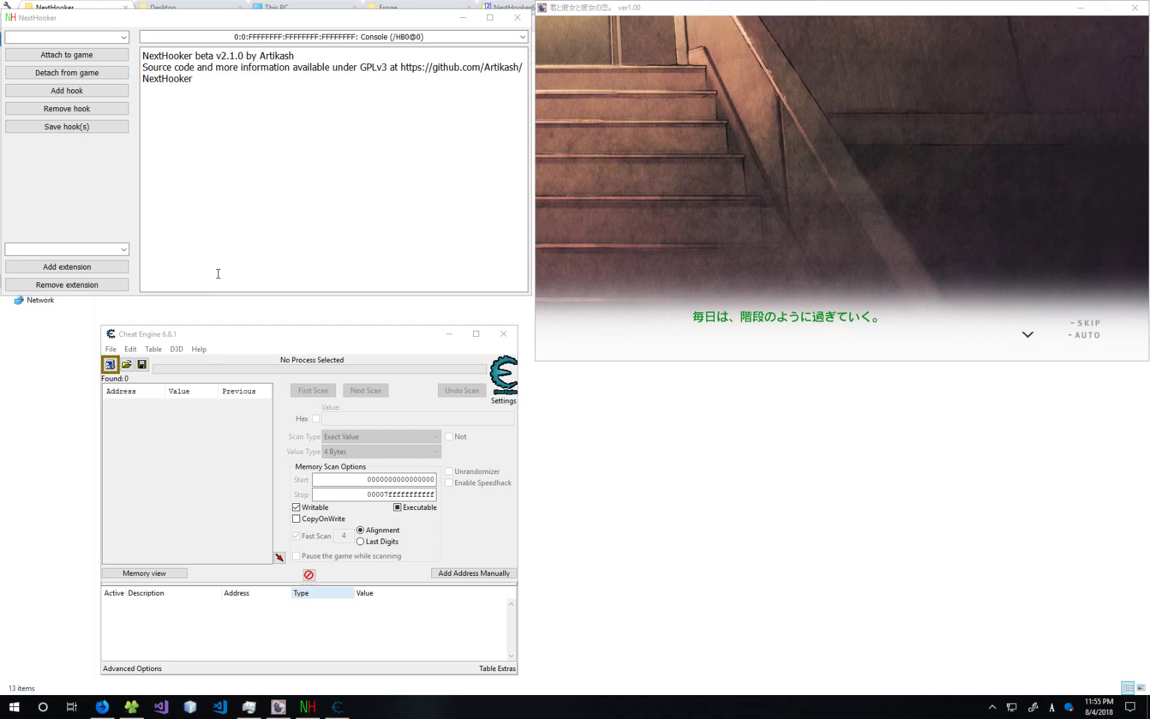
Attach NextHooker to the running game process totono-crack.exe
{"action": "left_click", "coordinate": [123, 39]}
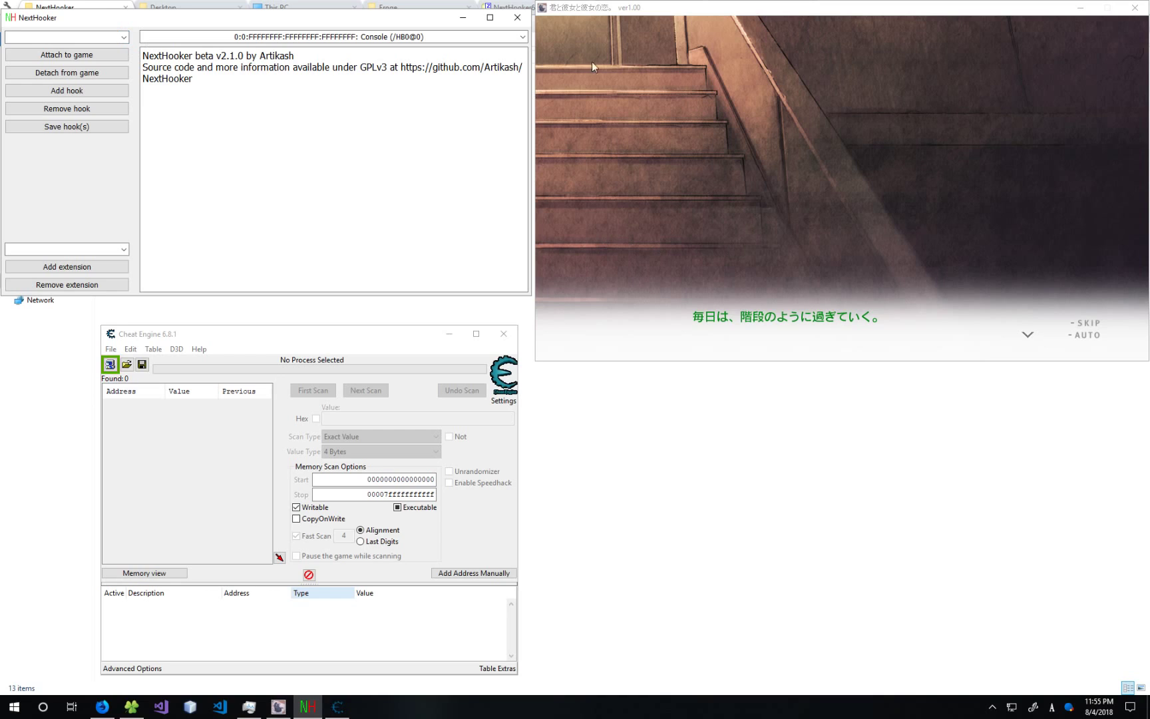
{"action": "left_click", "coordinate": [599, 14]}
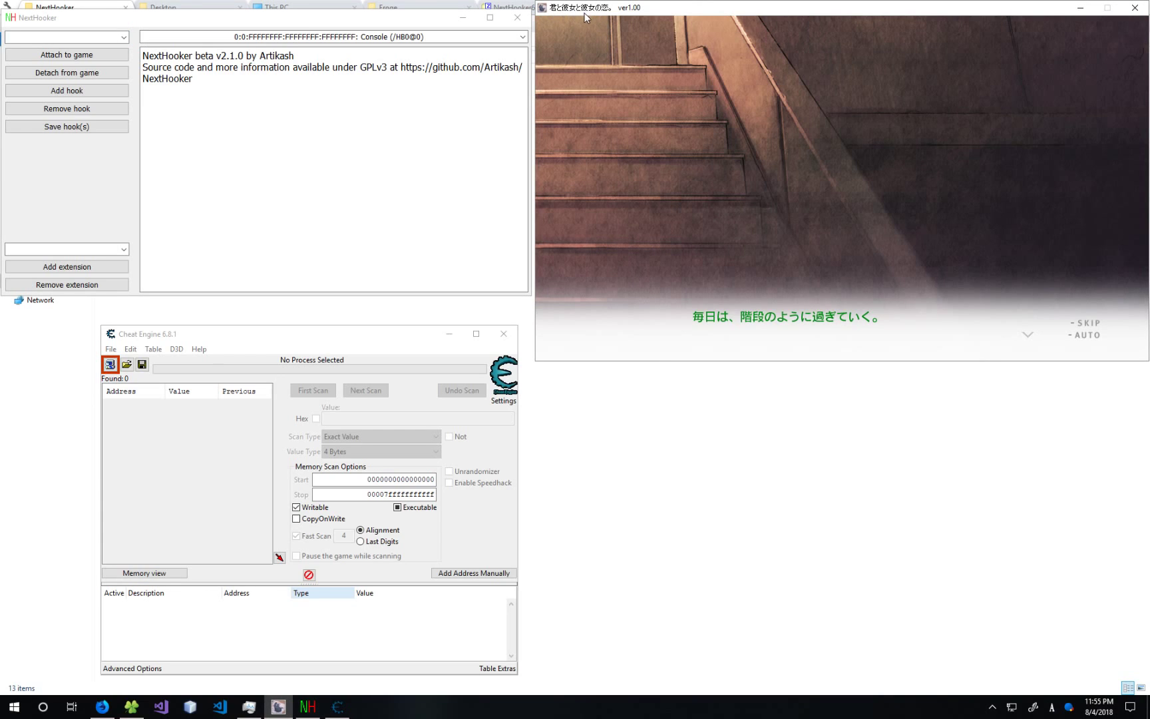
{"action": "left_click", "coordinate": [280, 173]}
{"action": "left_click", "coordinate": [113, 57]}
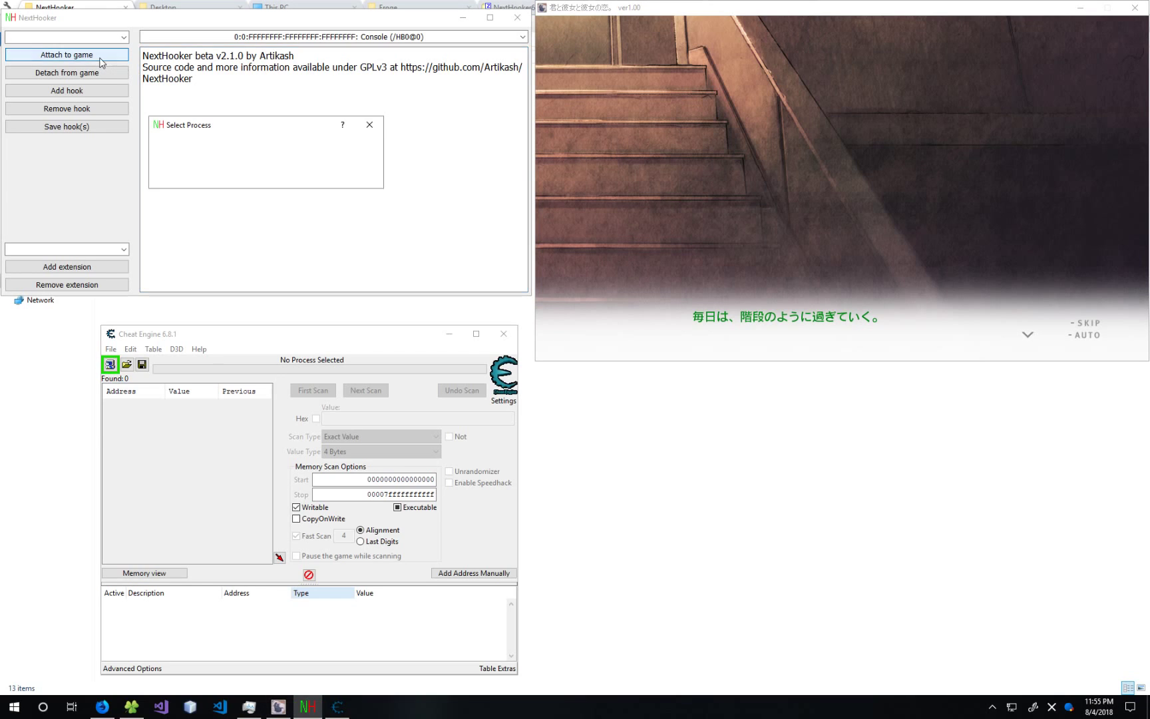
{"action": "left_click", "coordinate": [371, 159]}
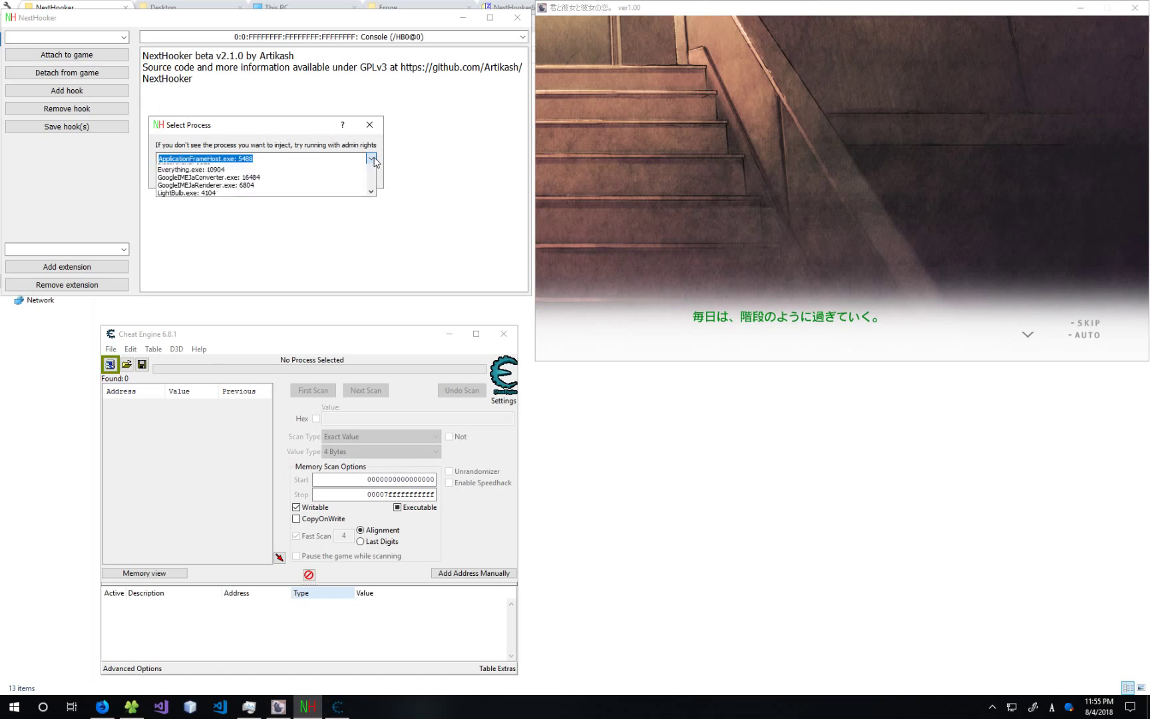
{"action": "left_click_drag", "start_coordinate": [371, 184], "coordinate": [371, 235]}
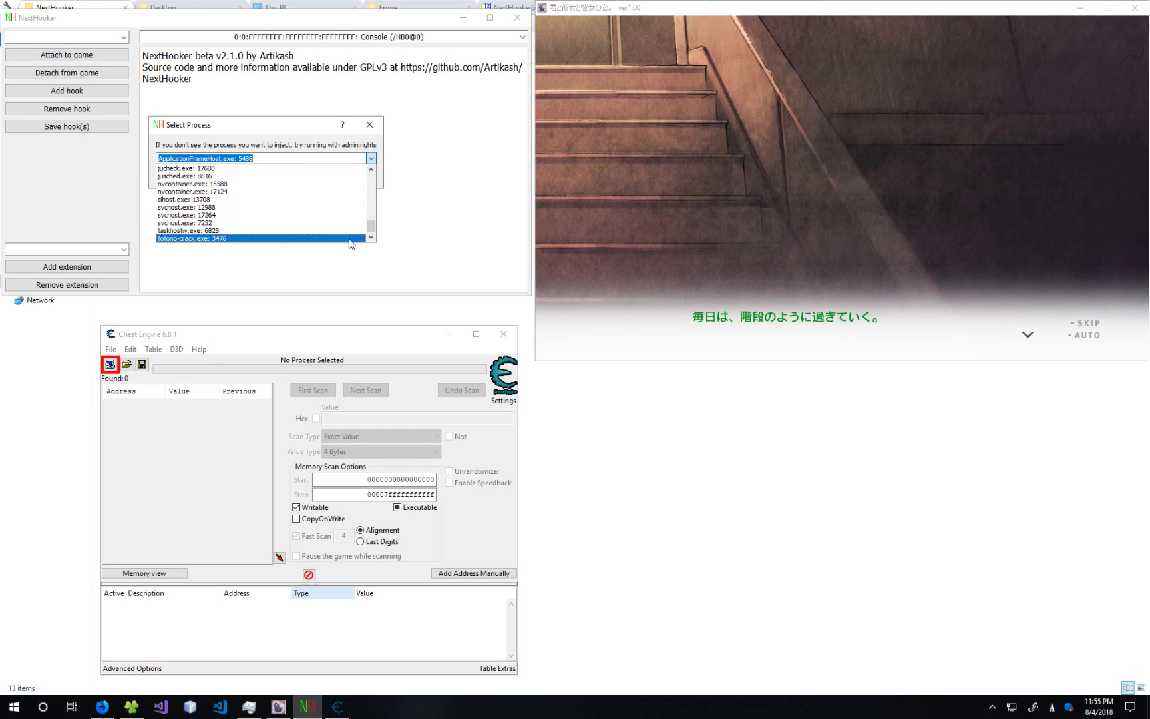
{"action": "left_click", "coordinate": [266, 238]}
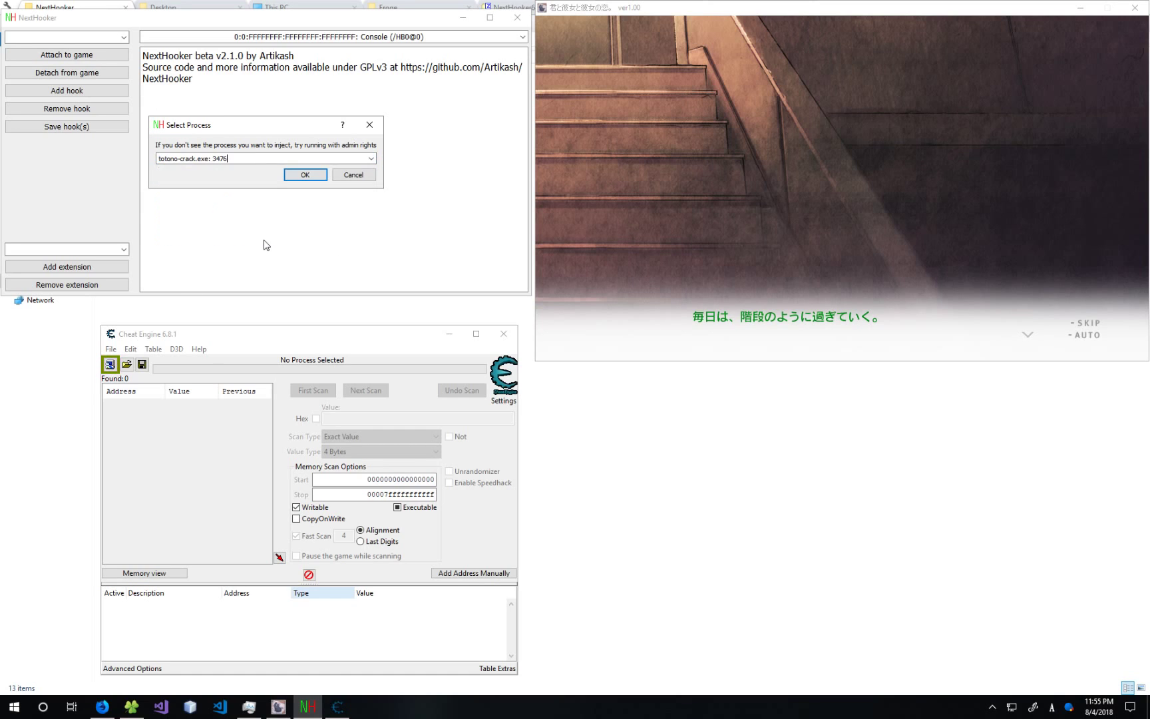
{"action": "triple_click", "coordinate": [160, 160]}
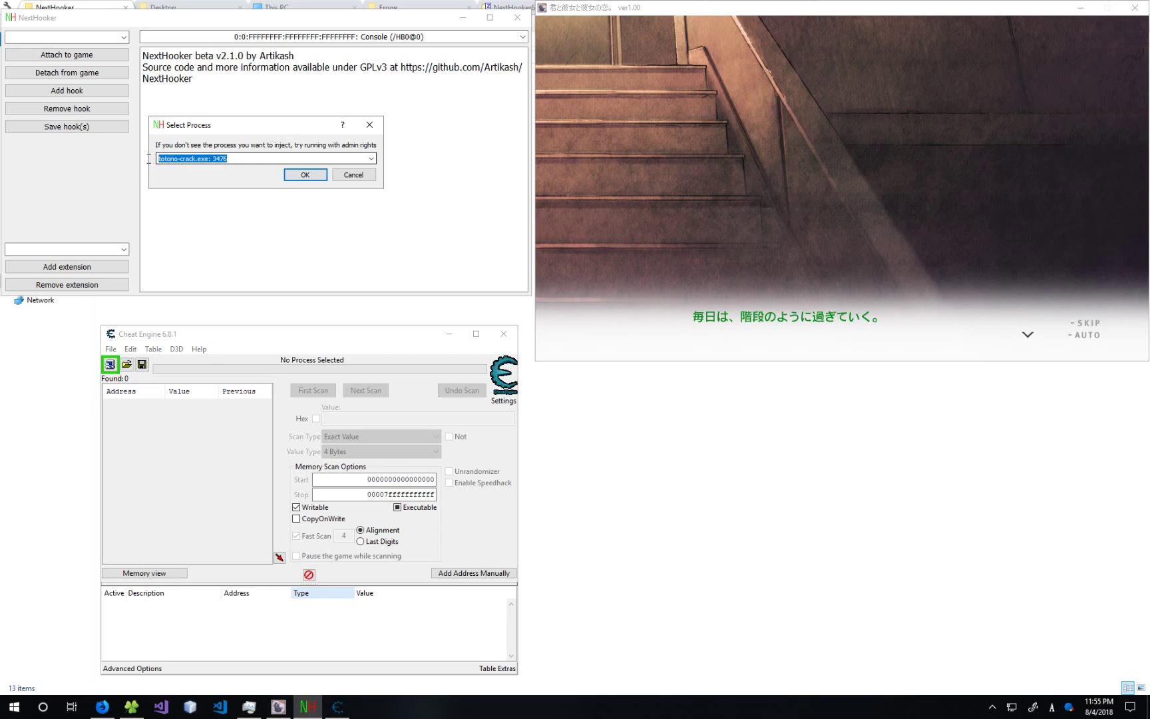
{"action": "left_click", "coordinate": [305, 175]}
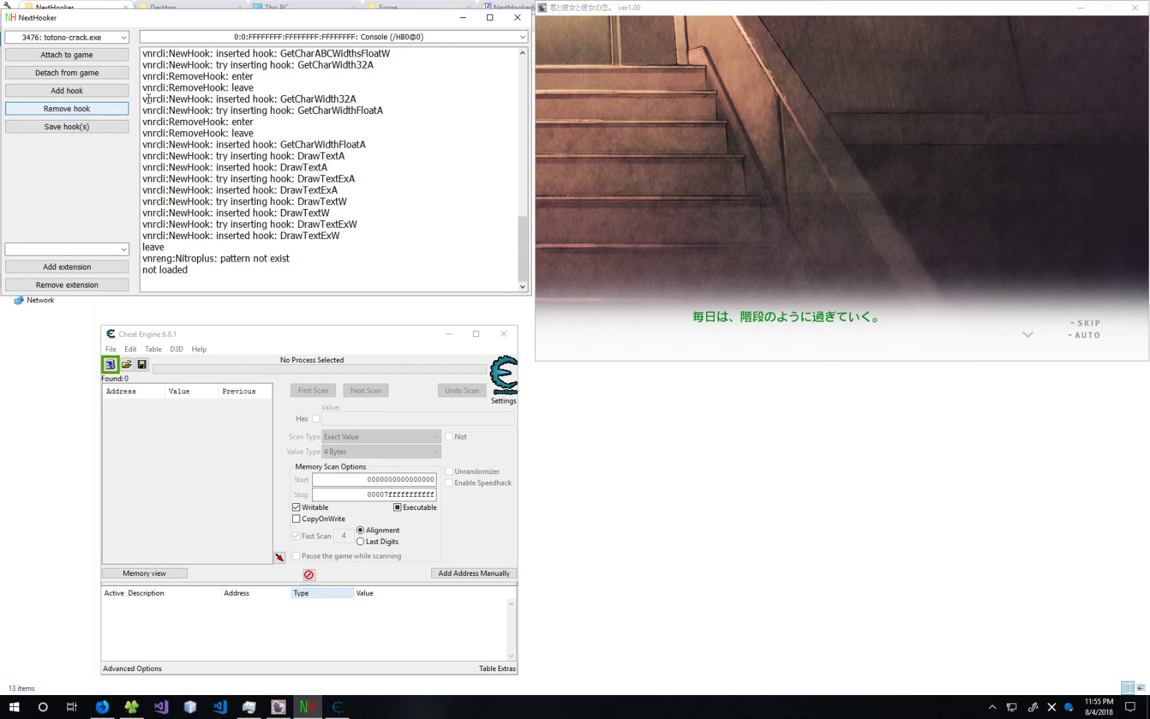
Advance the game's dialogue one line and check NextHooker's list of text threads for captured text
{"action": "left_click", "coordinate": [679, 275]}
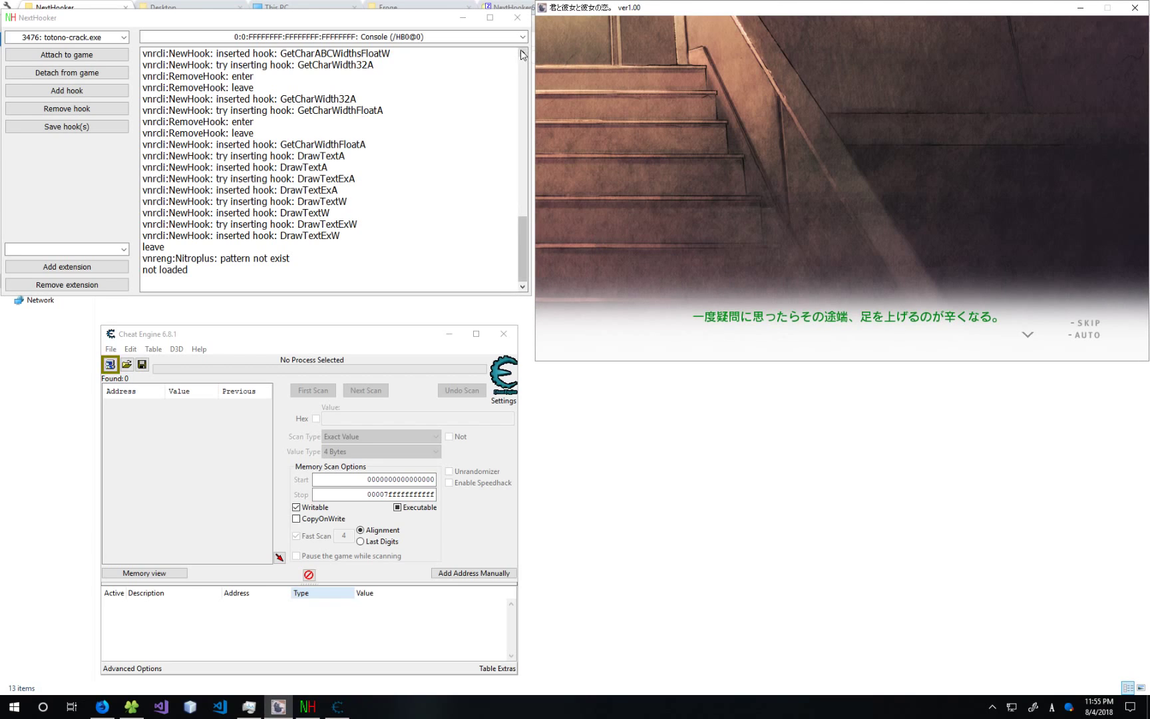
{"action": "left_click", "coordinate": [436, 37]}
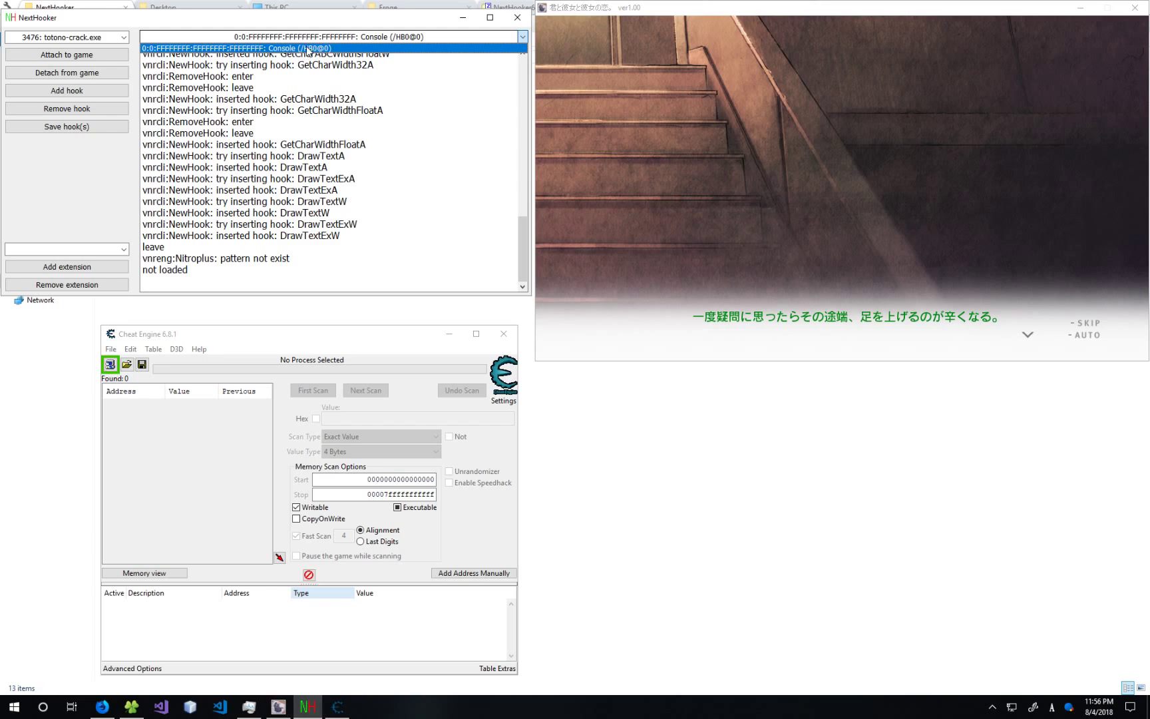
{"action": "left_click", "coordinate": [523, 37]}
{"action": "left_click", "coordinate": [523, 38]}
Switch to Cheat Engine, open the totono-crack.exe process and set the scan's value type to String
{"action": "left_click", "coordinate": [140, 340]}
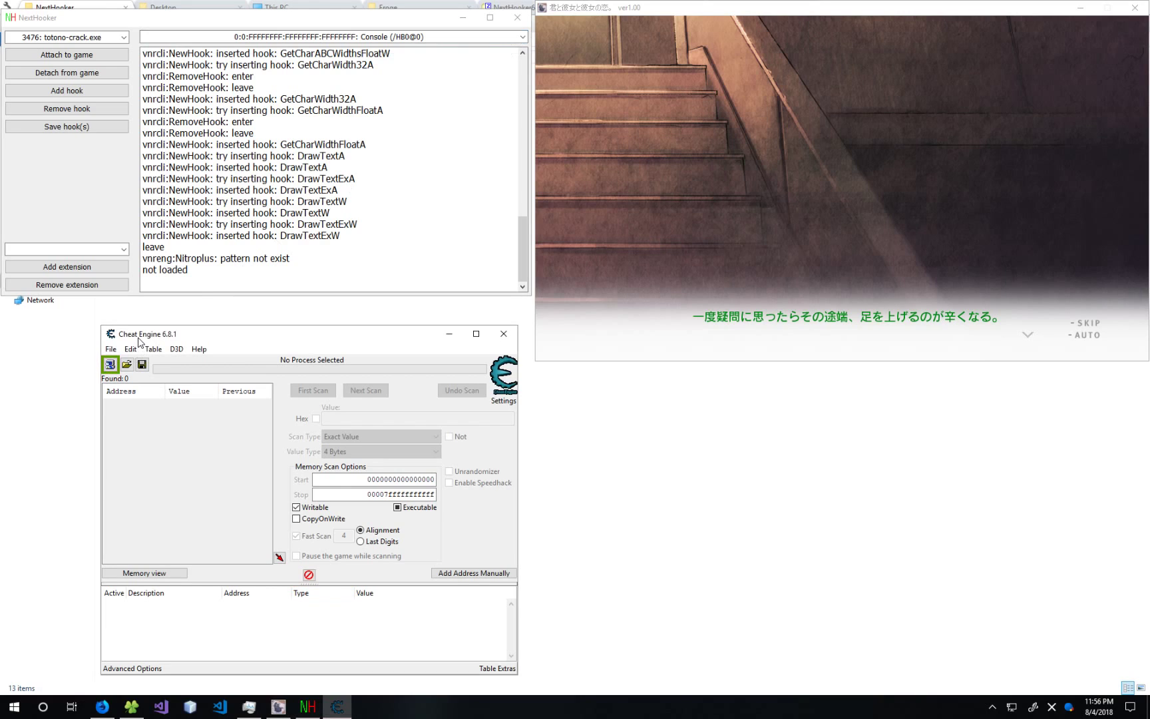
{"action": "left_click", "coordinate": [109, 365]}
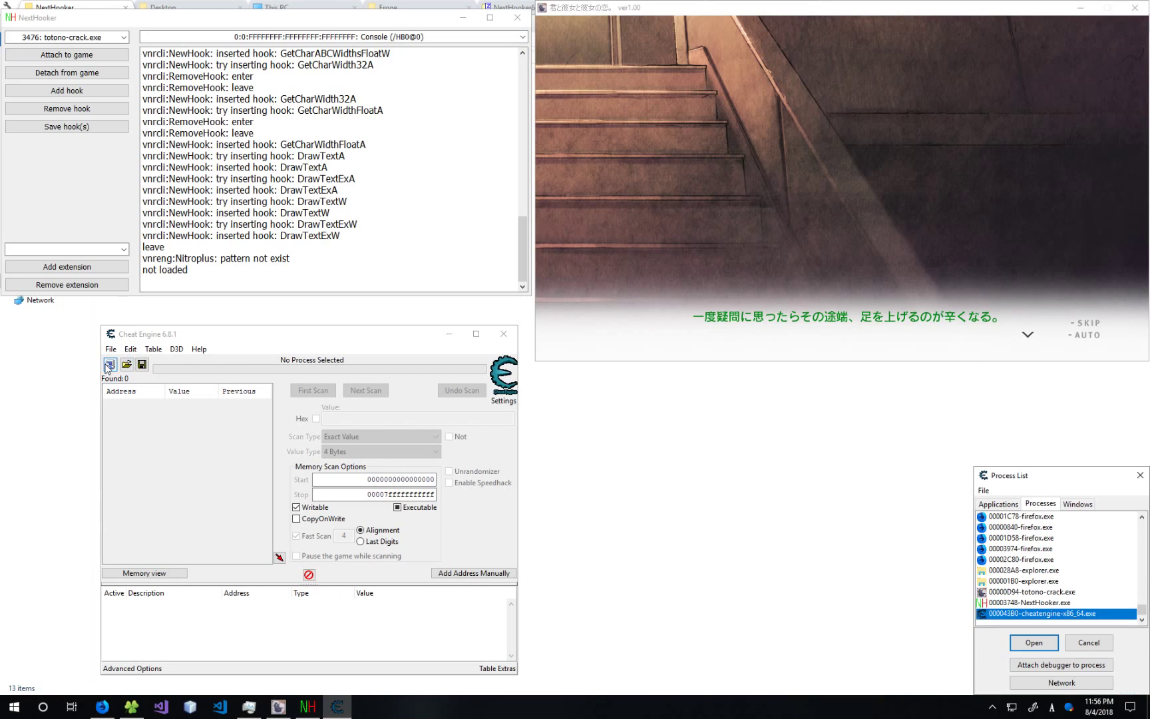
{"action": "left_click", "coordinate": [1036, 595]}
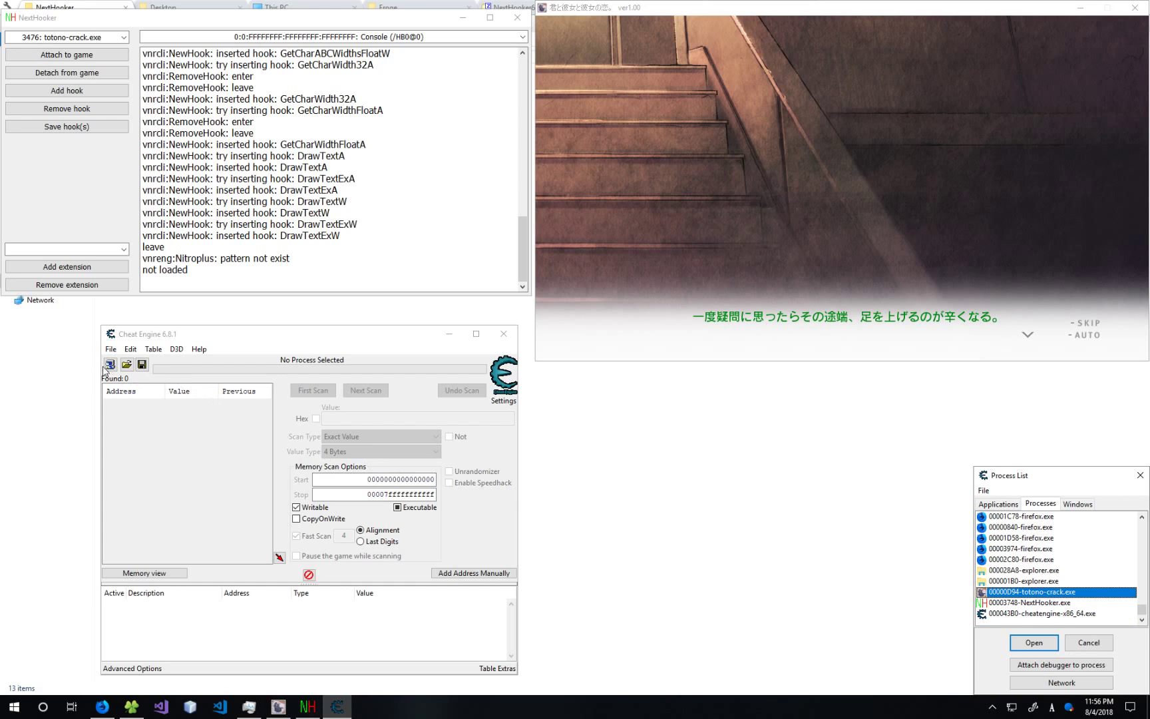
{"action": "left_click", "coordinate": [1026, 644]}
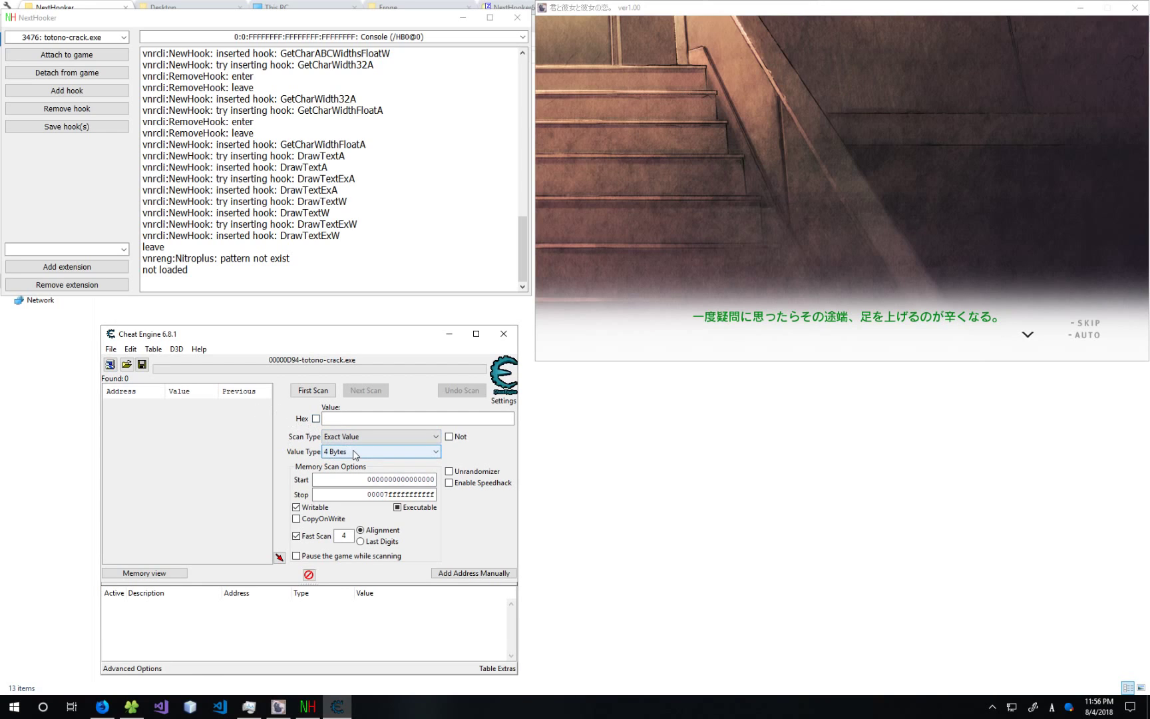
{"action": "left_click", "coordinate": [380, 452]}
{"action": "left_click", "coordinate": [375, 527]}
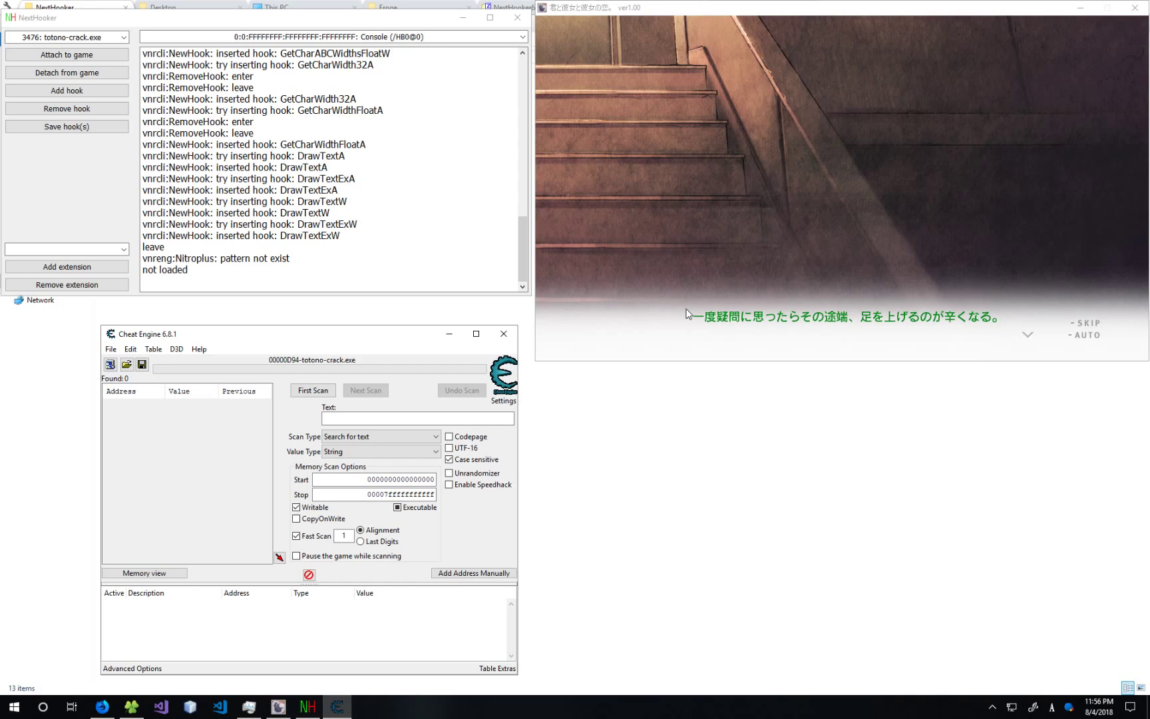
{"action": "key", "text": "super+s"}
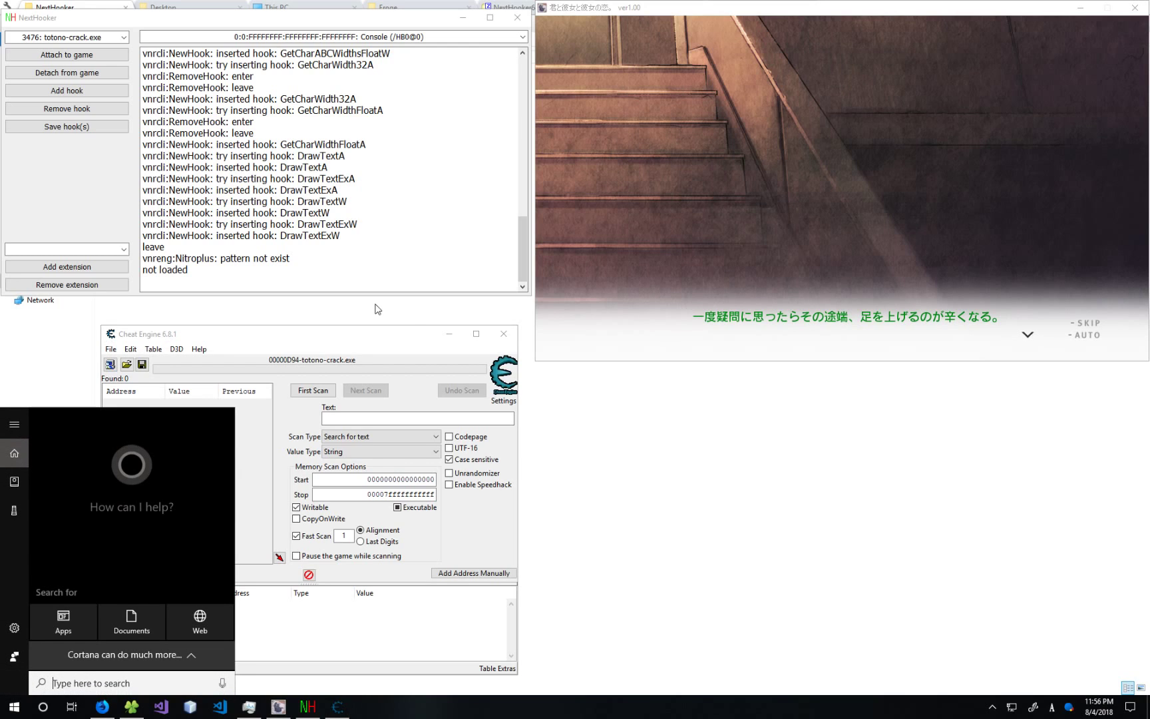
{"action": "left_click", "coordinate": [433, 322]}
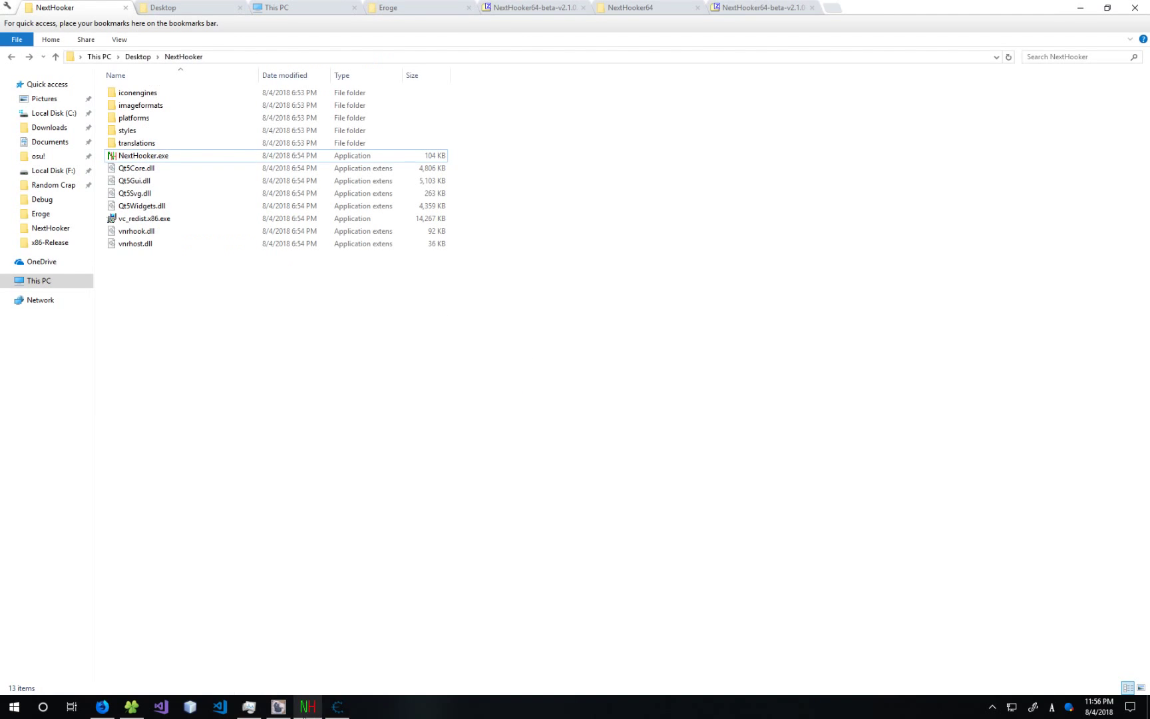
{"action": "left_click", "coordinate": [278, 707]}
{"action": "left_click", "coordinate": [308, 707]}
{"action": "left_click", "coordinate": [351, 714]}
{"action": "left_click", "coordinate": [479, 279]}
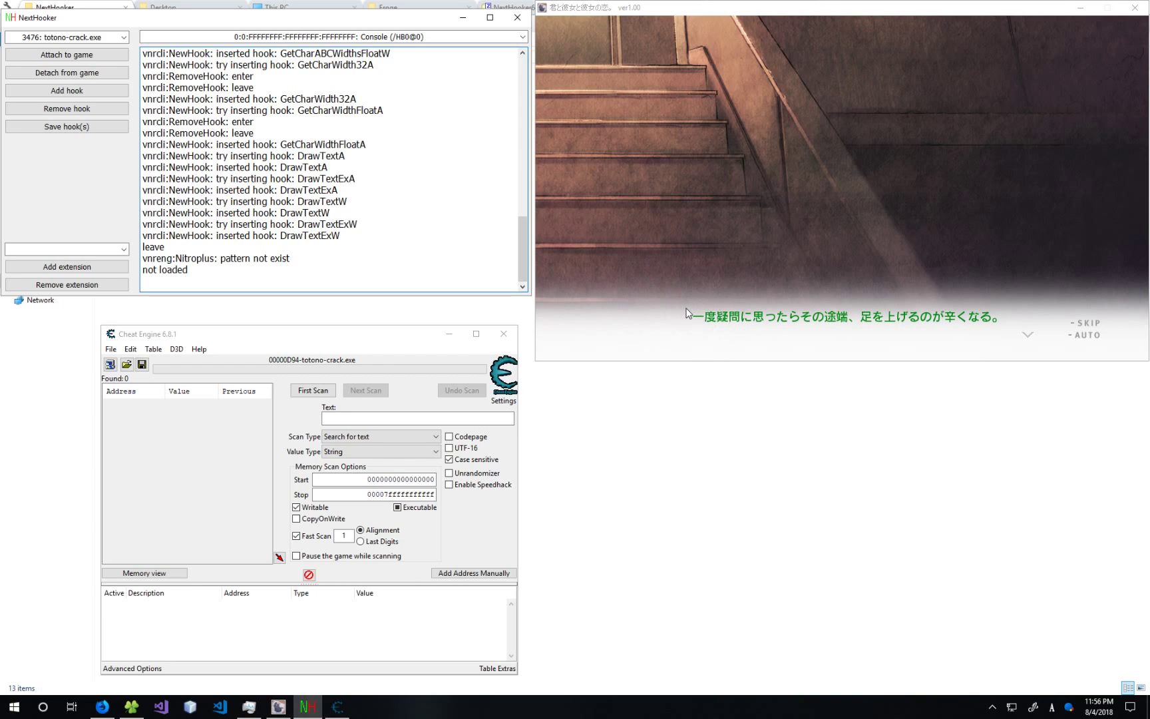
Capture the game's dialogue line with Capture2Text OCR and enter its opening characters 一度疑問に as Cheat Engine's scan text
{"action": "left_click_drag", "start_coordinate": [686, 311], "coordinate": [1005, 331]}
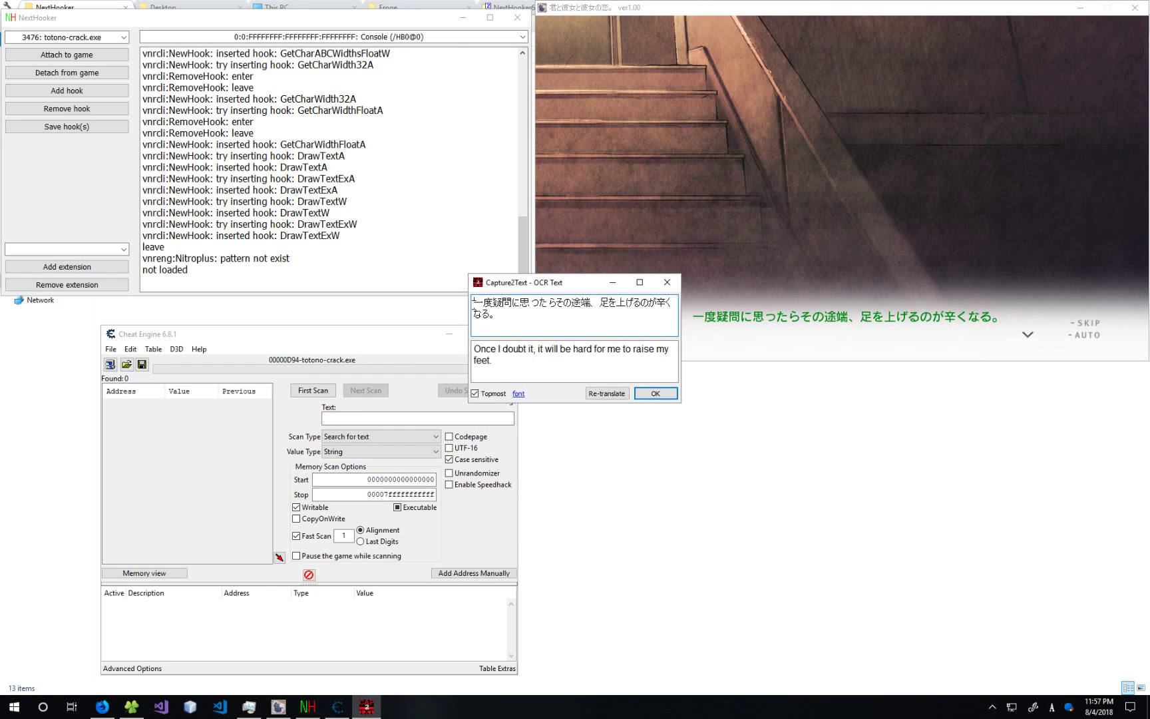
{"action": "left_click_drag", "start_coordinate": [473, 305], "coordinate": [527, 309]}
{"action": "key", "text": "ctrl+c"}
{"action": "mouse_move", "coordinate": [591, 303]}
{"action": "left_mouse_down"}
{"action": "mouse_move", "coordinate": [601, 307]}
{"action": "mouse_move", "coordinate": [593, 318]}
{"action": "left_mouse_up"}
{"action": "left_click", "coordinate": [592, 307]}
{"action": "left_click", "coordinate": [592, 308]}
{"action": "left_click", "coordinate": [337, 419]}
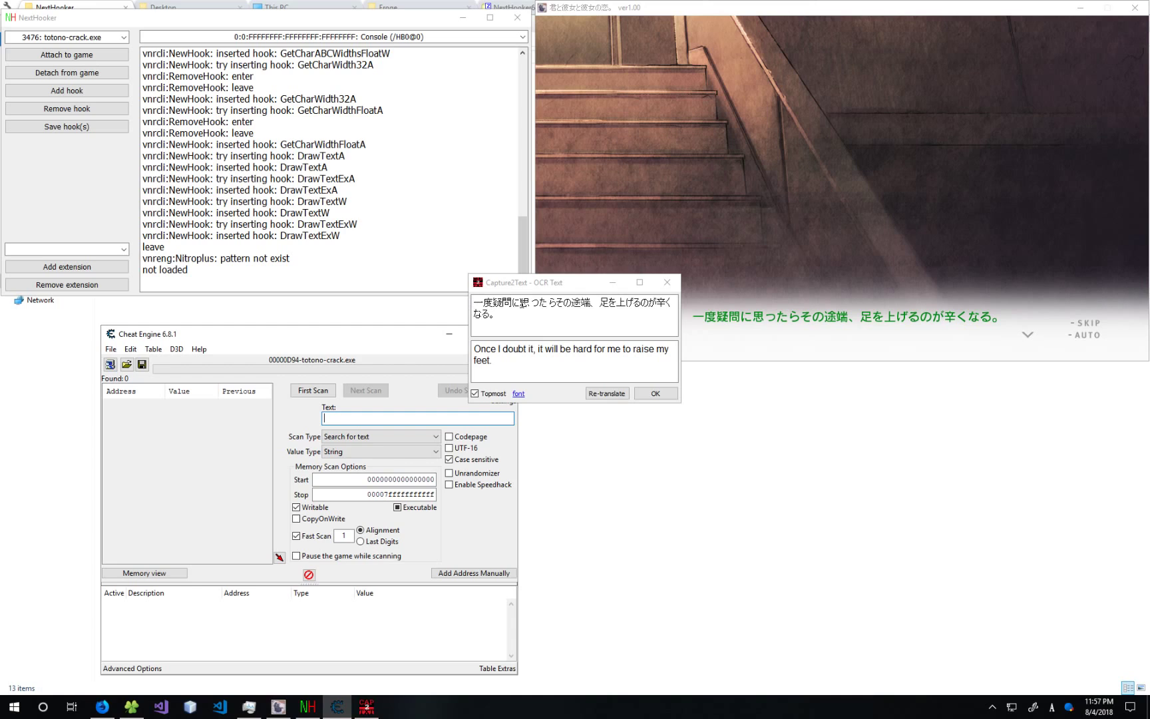
{"action": "left_click_drag", "start_coordinate": [521, 303], "coordinate": [471, 308]}
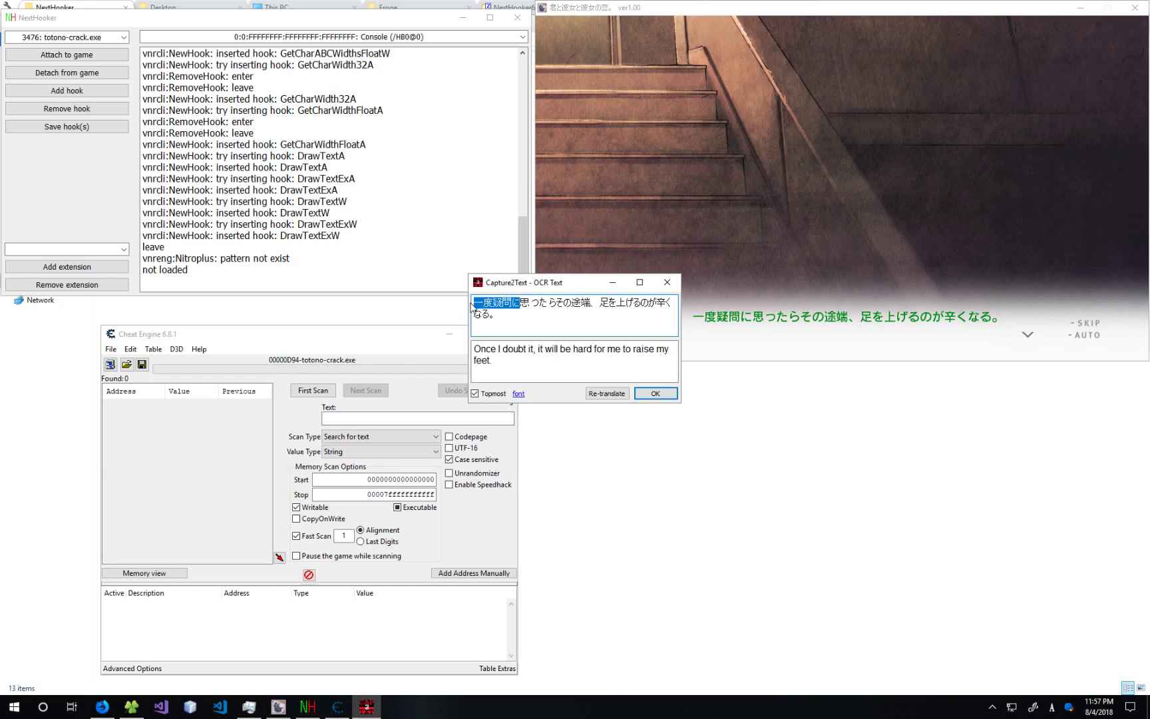
{"action": "left_click", "coordinate": [334, 419]}
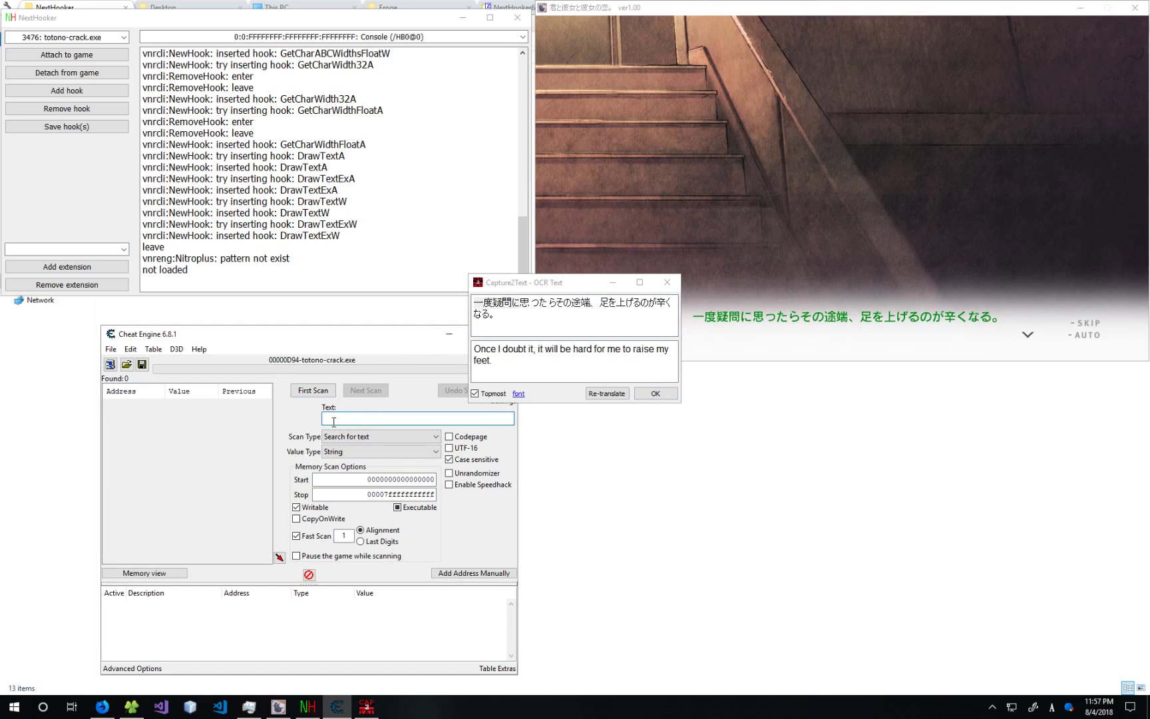
{"action": "key", "text": "ctrl+v"}
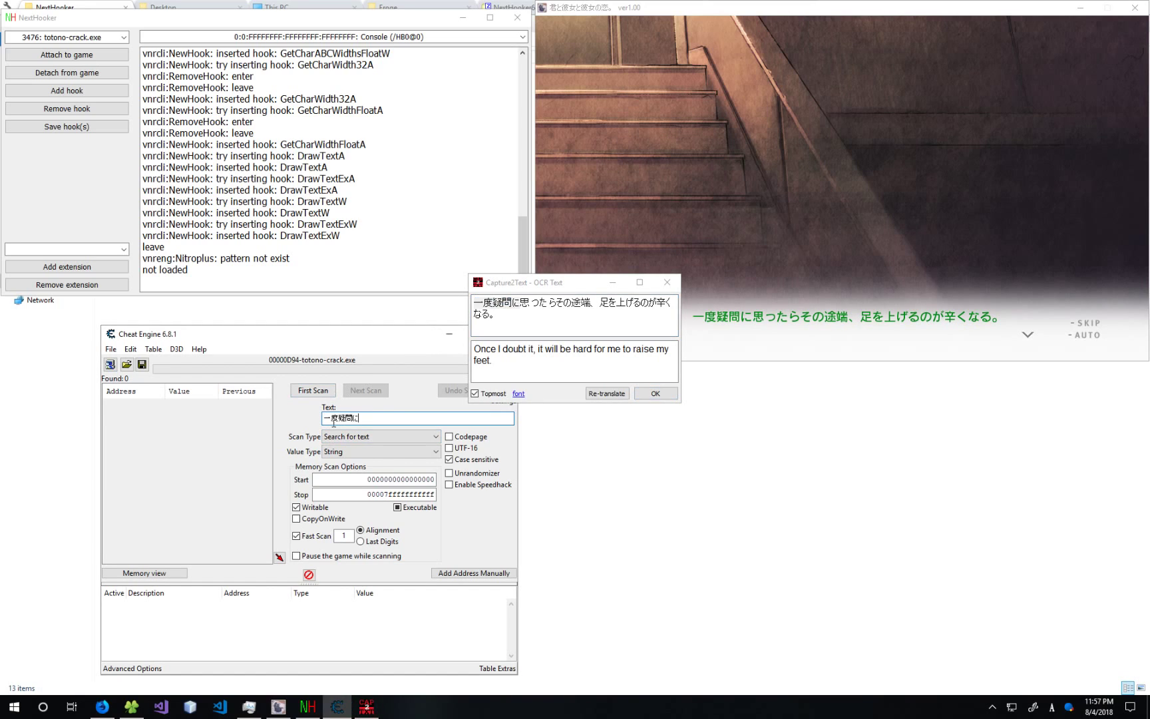
Try scanning the game's memory for the text in the default encoding and again with UTF-16 enabled
{"action": "left_click", "coordinate": [312, 391]}
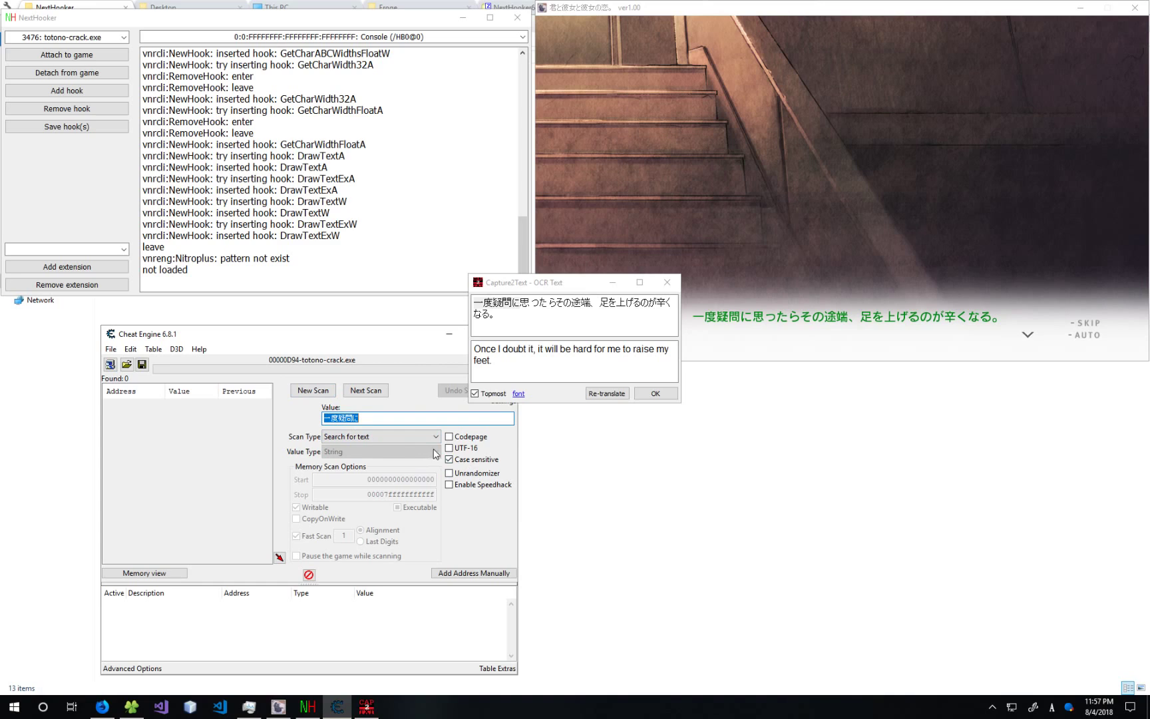
{"action": "left_click", "coordinate": [449, 448]}
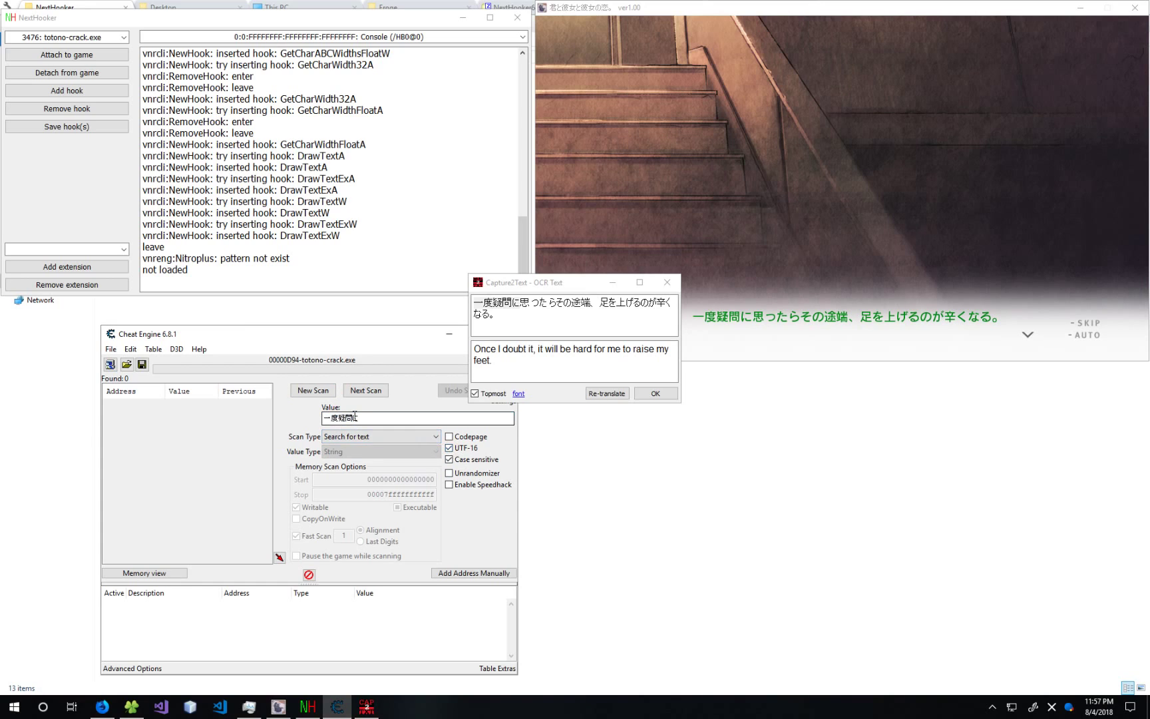
{"action": "left_click", "coordinate": [306, 391]}
{"action": "left_click", "coordinate": [305, 398]}
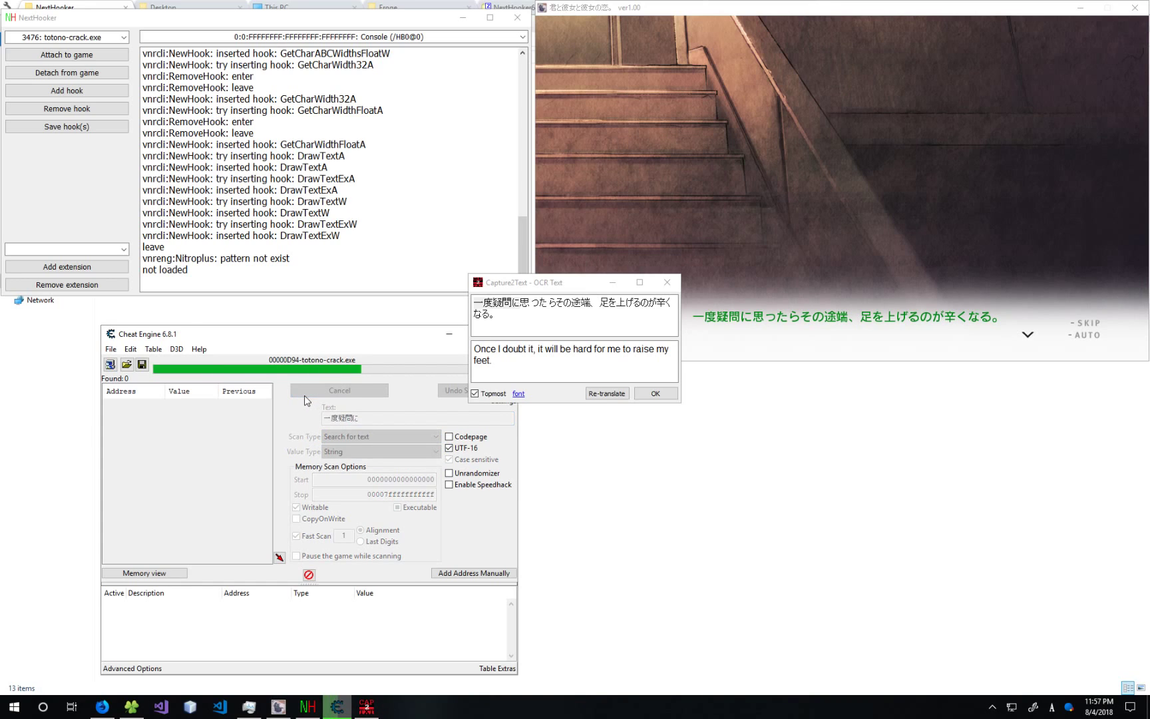
Run a new memory scan for the same text with the Codepage encoding
{"action": "left_click", "coordinate": [450, 437]}
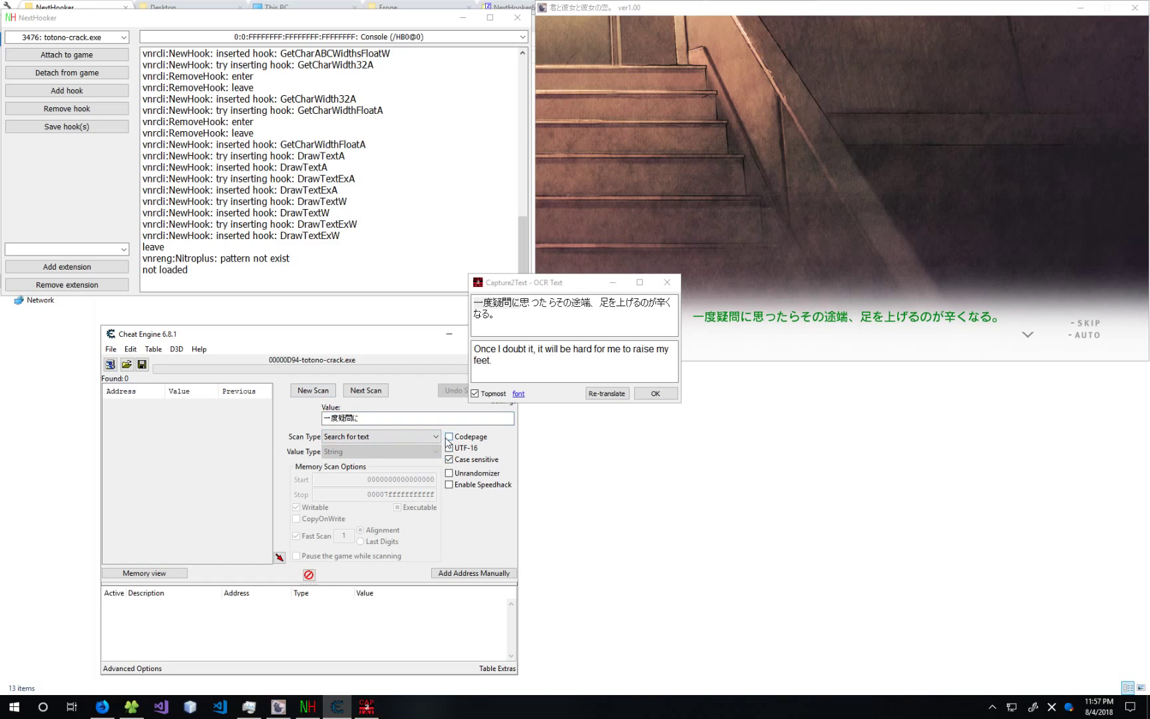
{"action": "left_click", "coordinate": [316, 391]}
{"action": "left_click", "coordinate": [316, 391]}
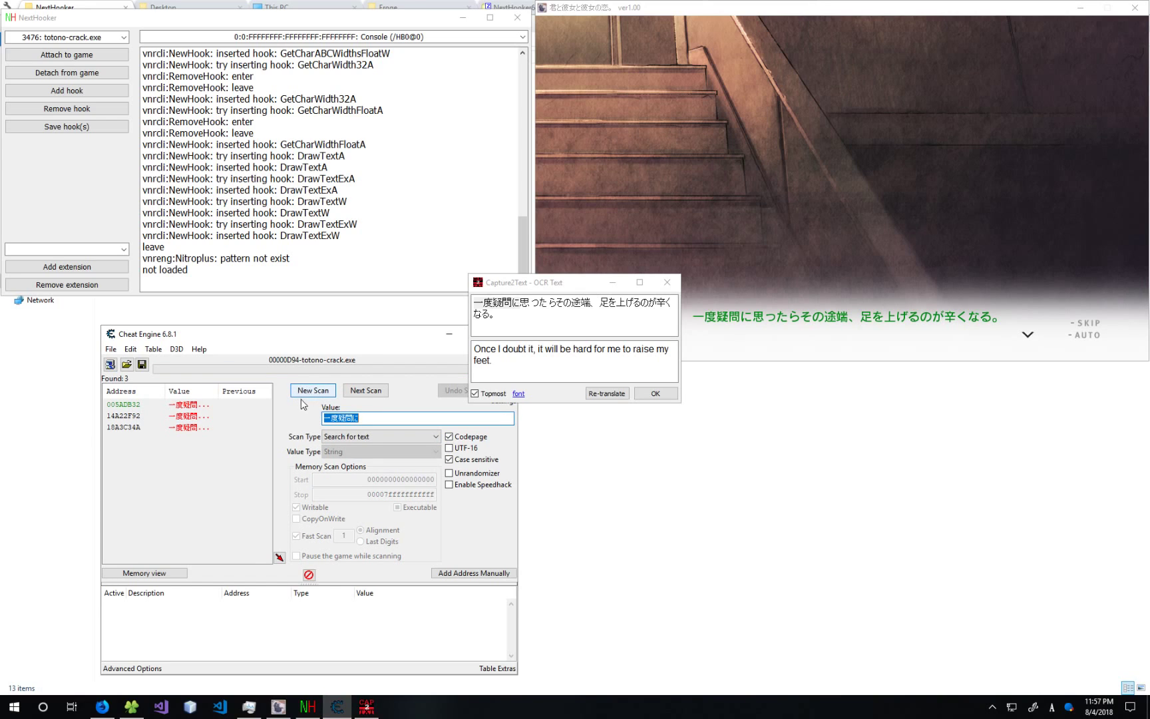
Add the found addresses 005ADB32, 14A22F92 and 18A3C34A to the address list
{"action": "double_click", "coordinate": [193, 405]}
{"action": "left_click", "coordinate": [189, 416]}
{"action": "double_click", "coordinate": [189, 416]}
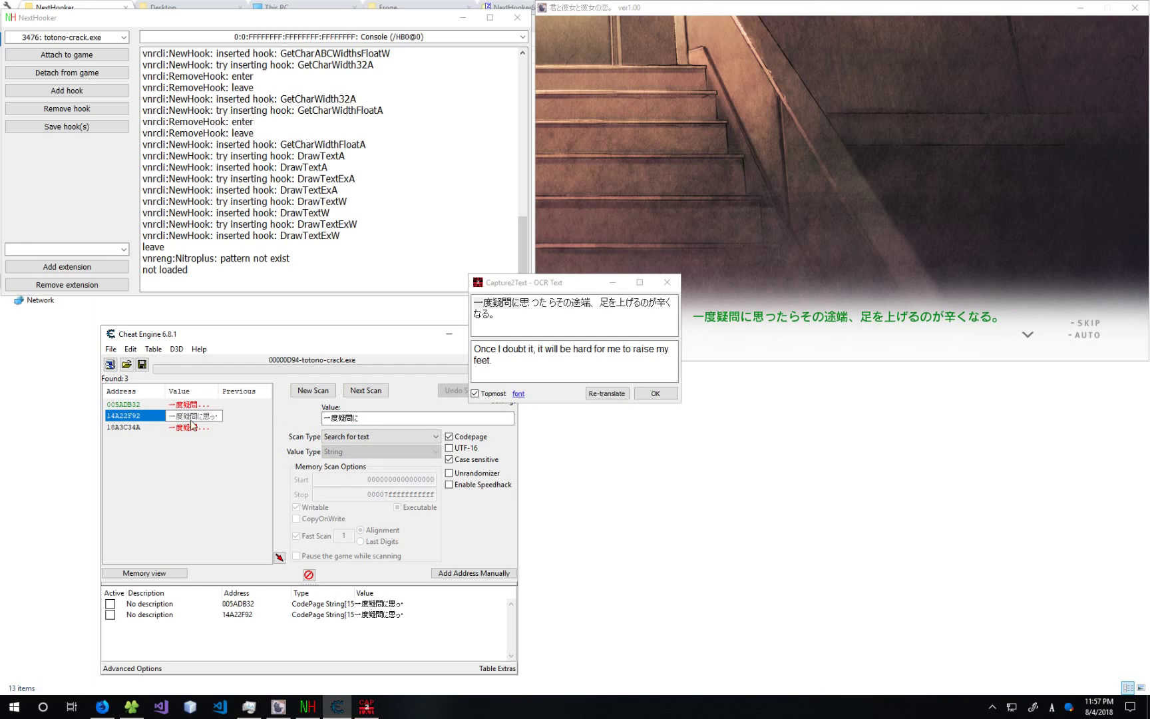
{"action": "double_click", "coordinate": [193, 427]}
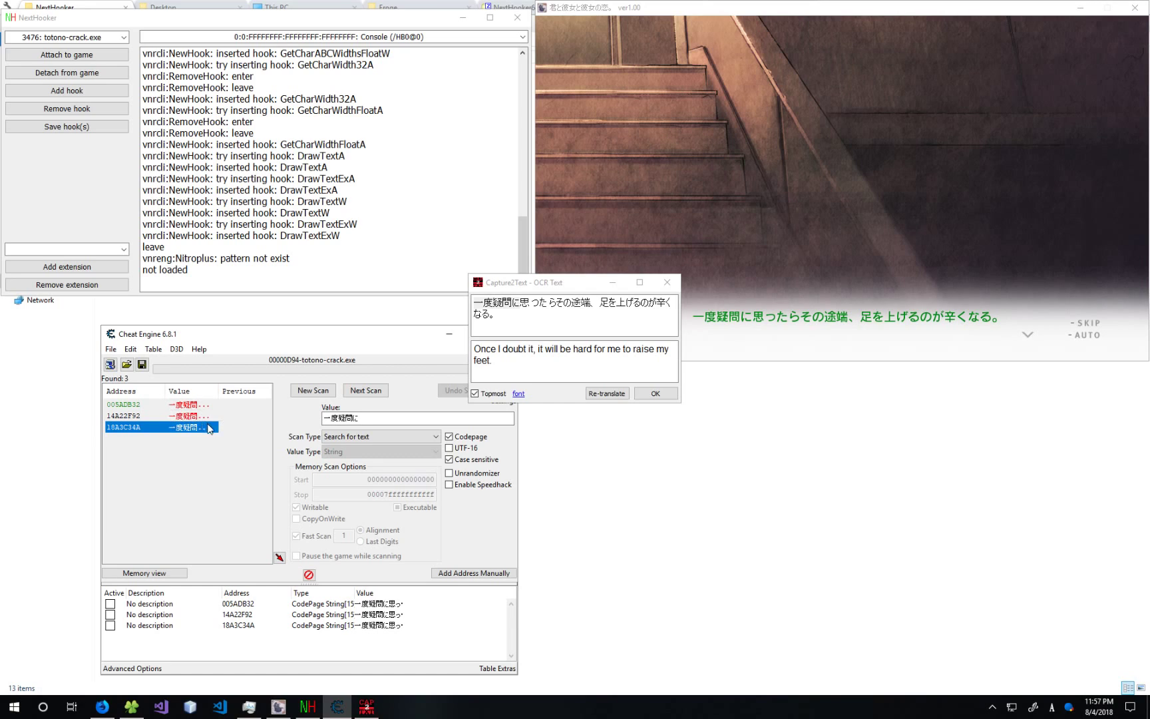
Advance the game's dialogue one line to check which addresses follow the text, and select 005ADB32 in the results
{"action": "left_click", "coordinate": [838, 321]}
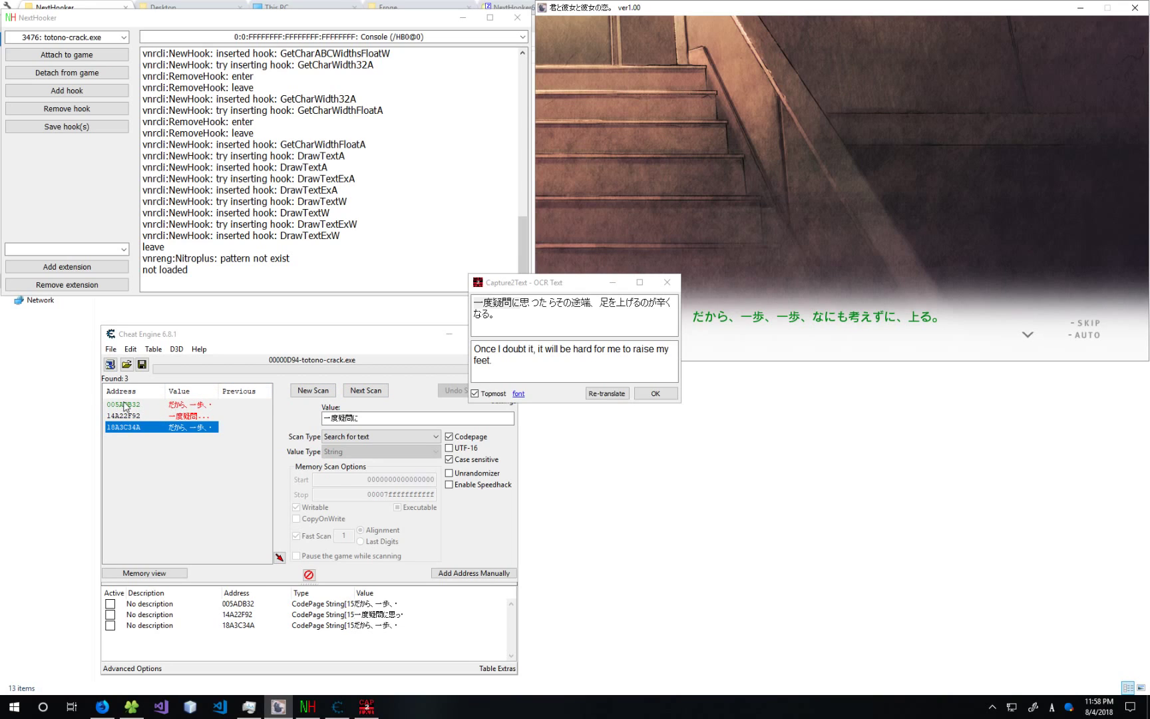
{"action": "left_click", "coordinate": [196, 405]}
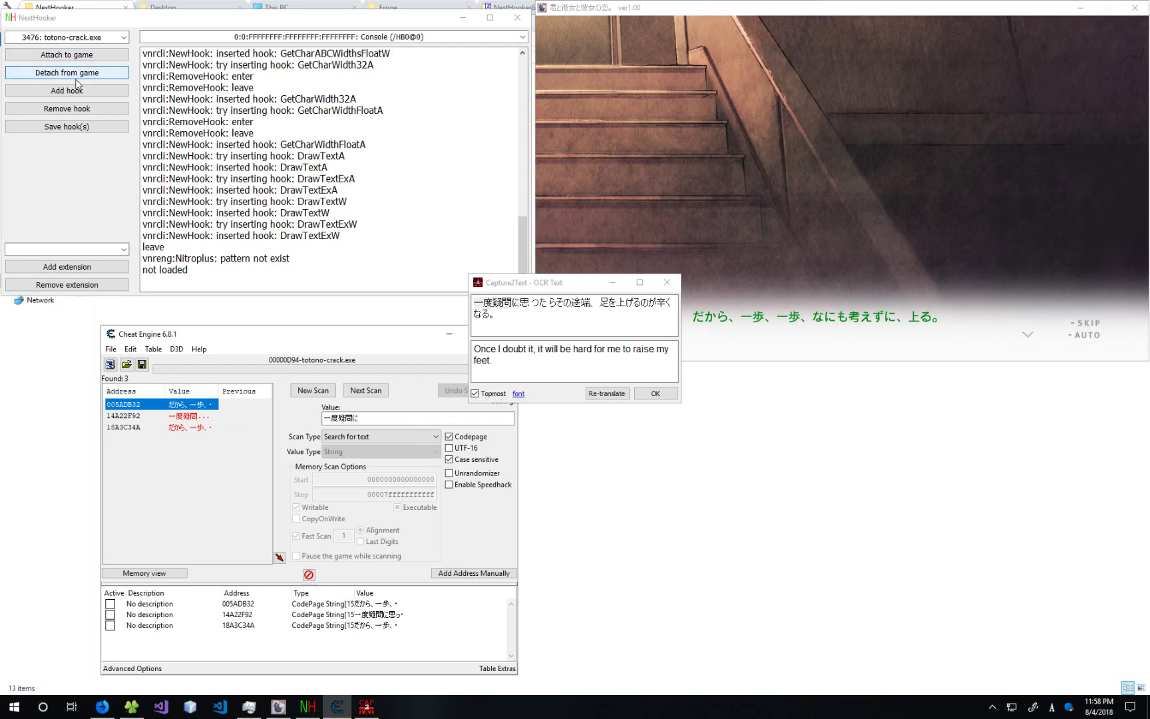
Close the OCR result and add a hook in NextHooker with the read code /RS0@5adb32, using the first listed address
{"action": "left_click", "coordinate": [656, 394]}
{"action": "left_click", "coordinate": [58, 90]}
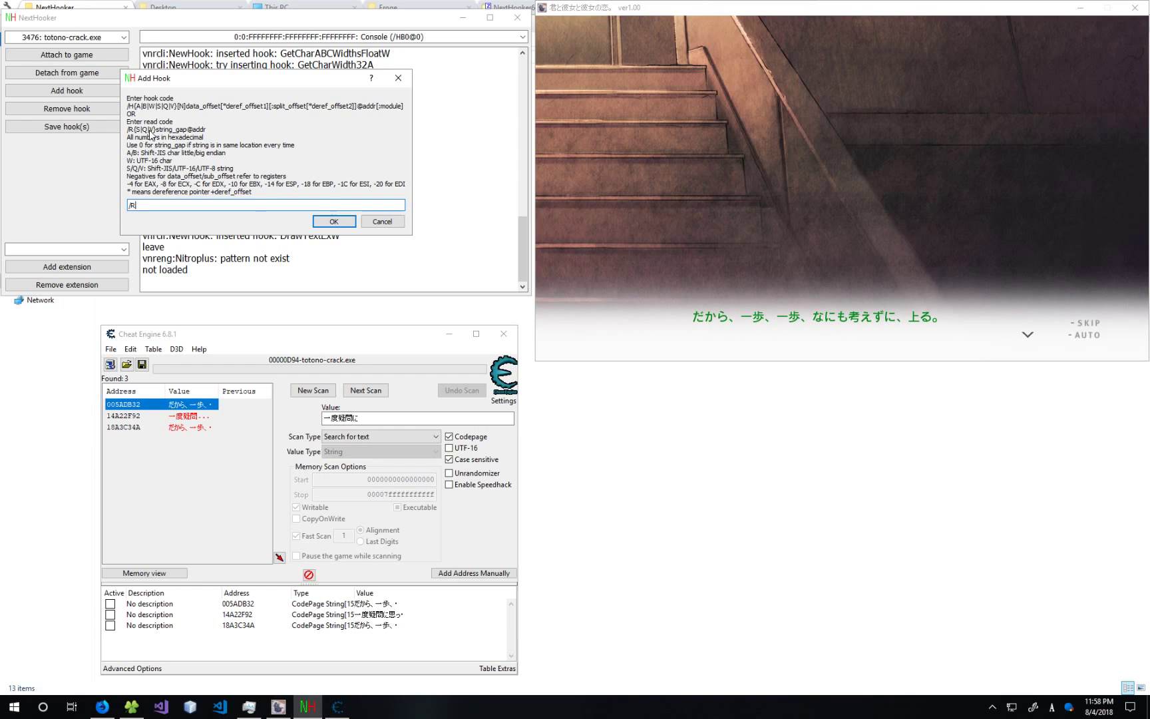
{"action": "left_click", "coordinate": [449, 449]}
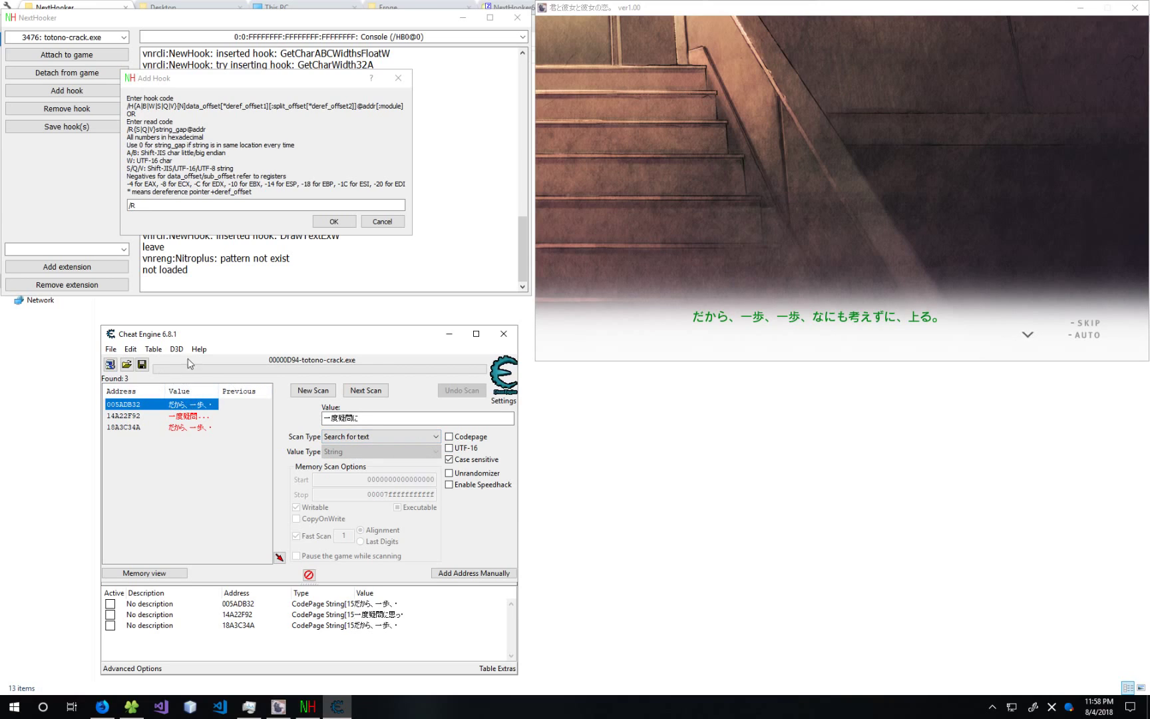
{"action": "left_click", "coordinate": [143, 207]}
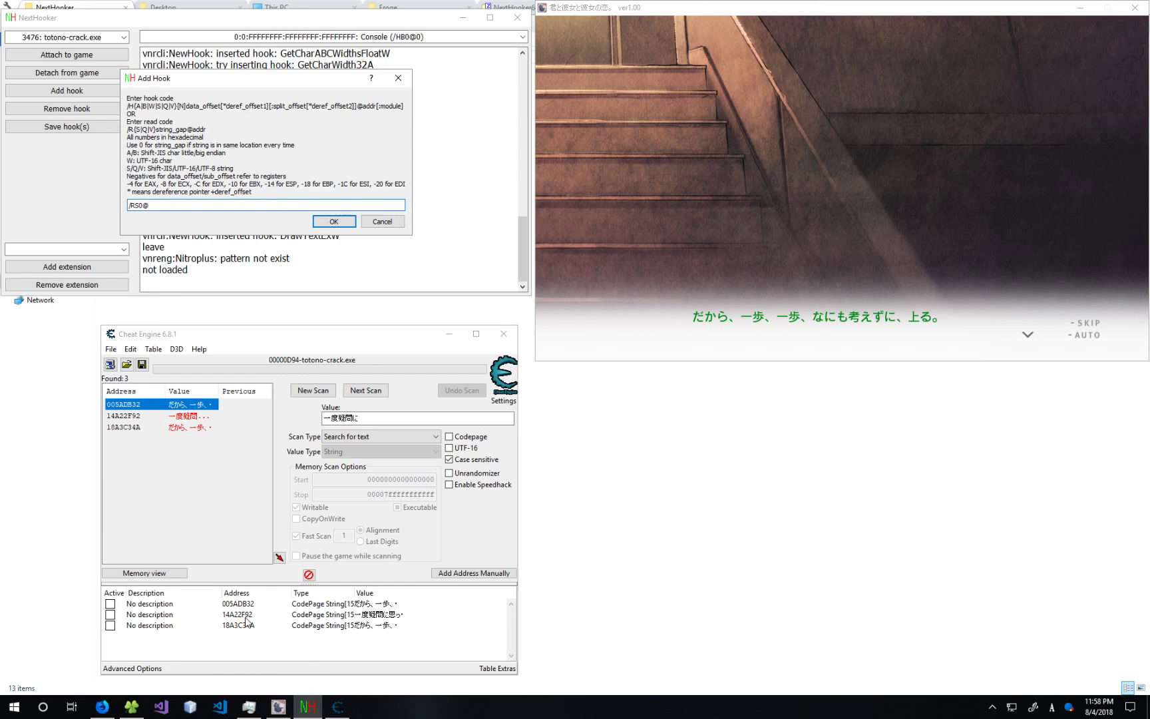
{"action": "left_click", "coordinate": [228, 605]}
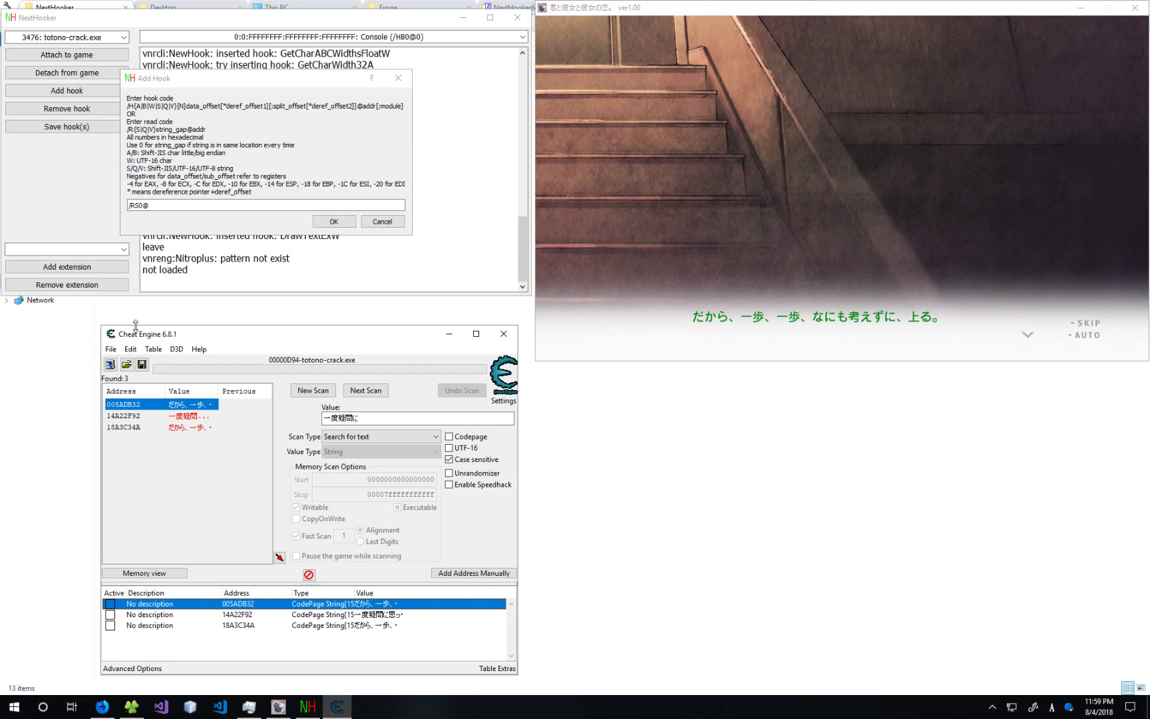
{"action": "left_click", "coordinate": [158, 206]}
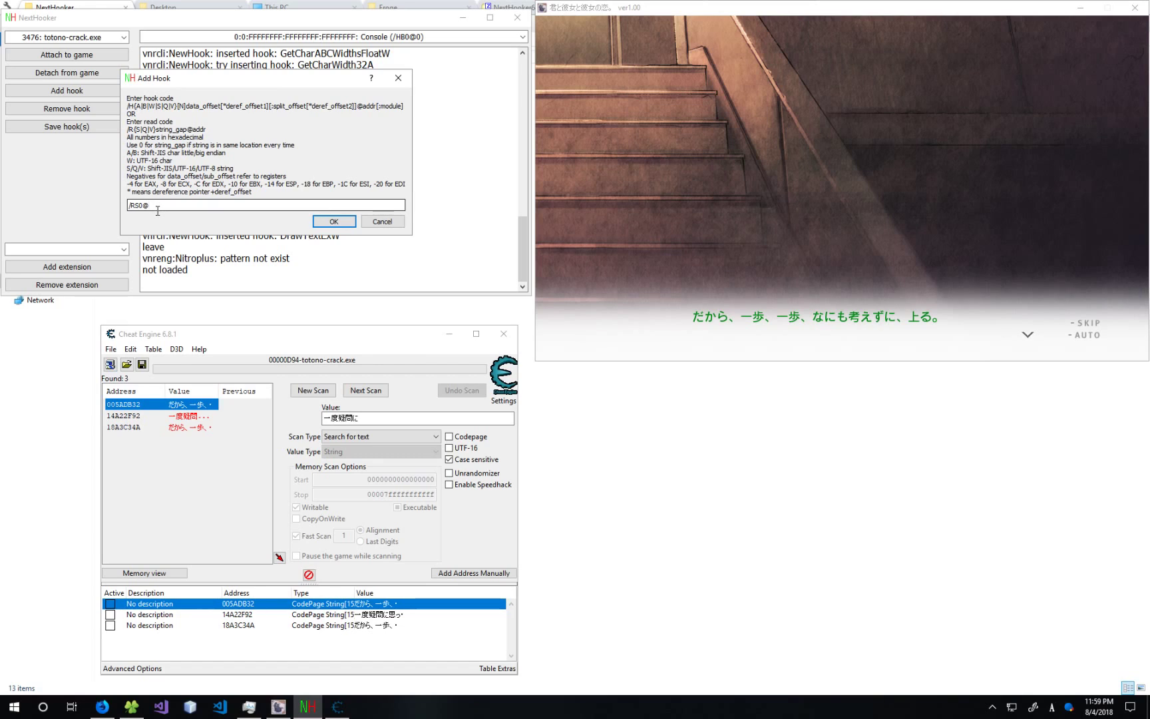
{"action": "type", "text": "5adb32"}
{"action": "left_click", "coordinate": [333, 221]}
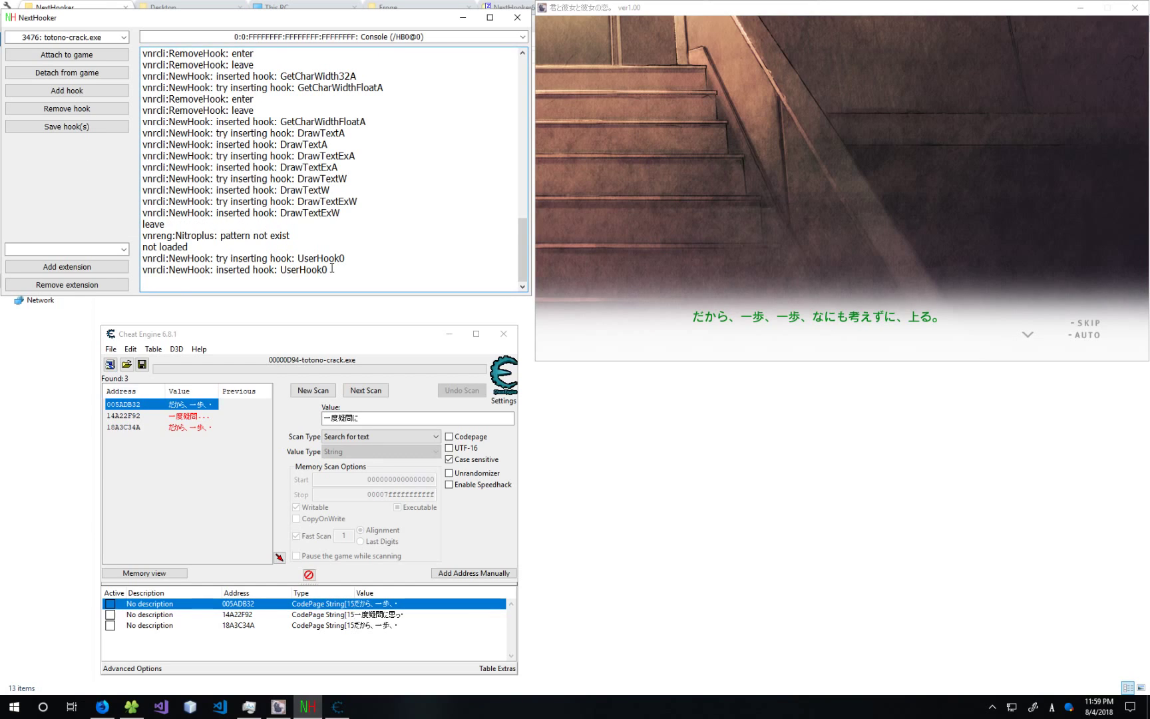
Switch the NextHooker output to the UserHook0 text thread and advance the game's dialogue to test the extraction
{"action": "left_click_drag", "start_coordinate": [331, 268], "coordinate": [129, 250]}
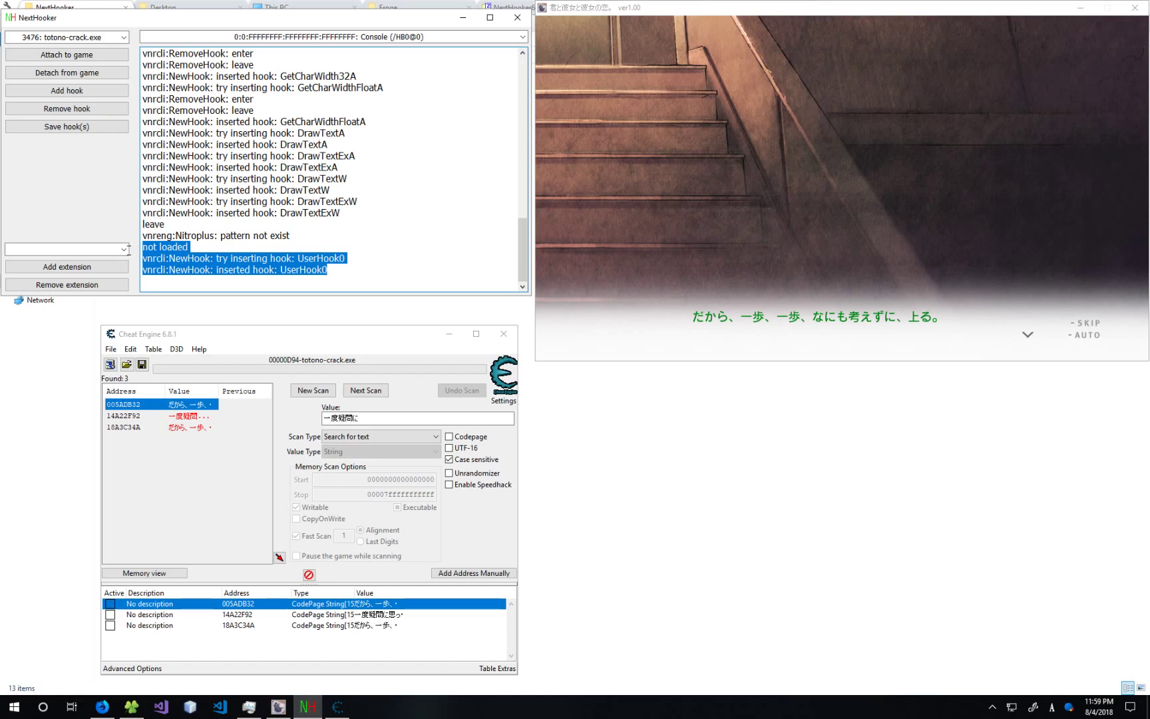
{"action": "left_click", "coordinate": [329, 263]}
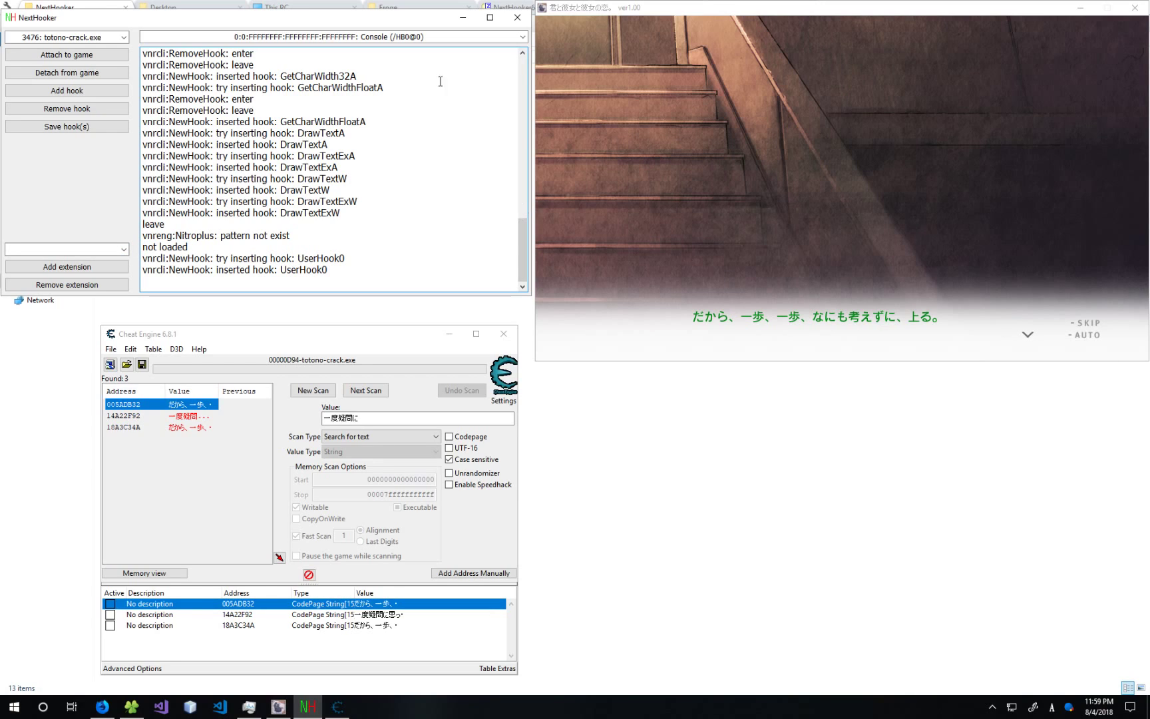
{"action": "left_click", "coordinate": [523, 37]}
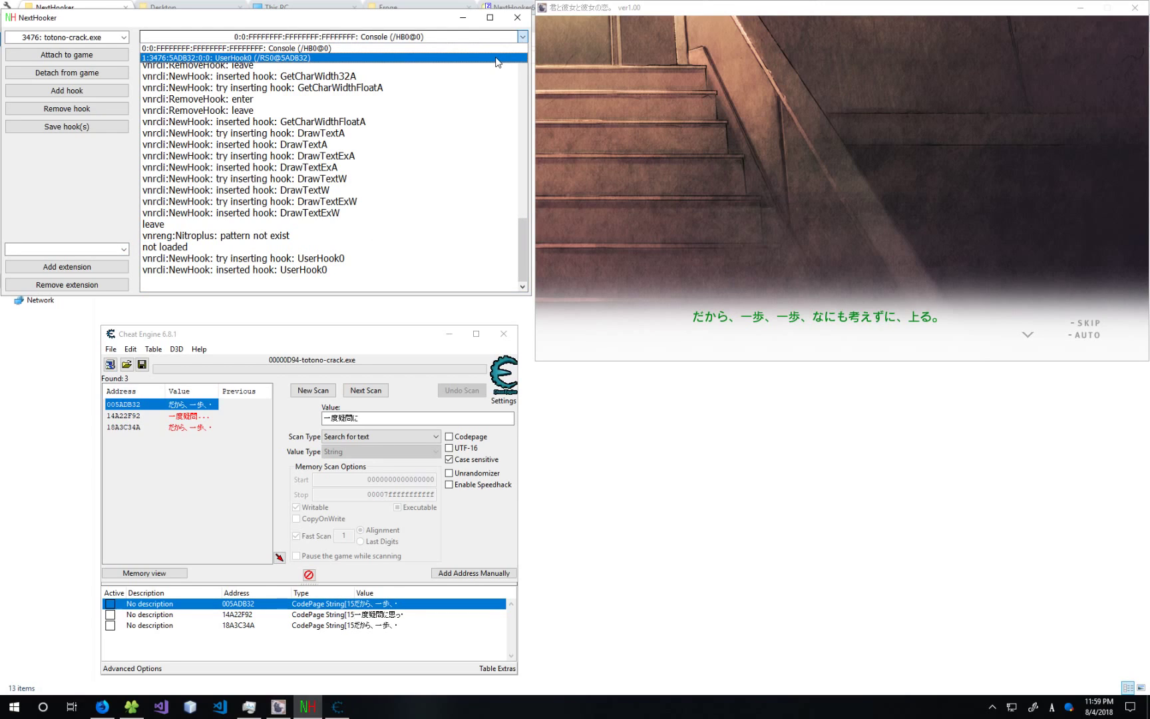
{"action": "left_click", "coordinate": [496, 59]}
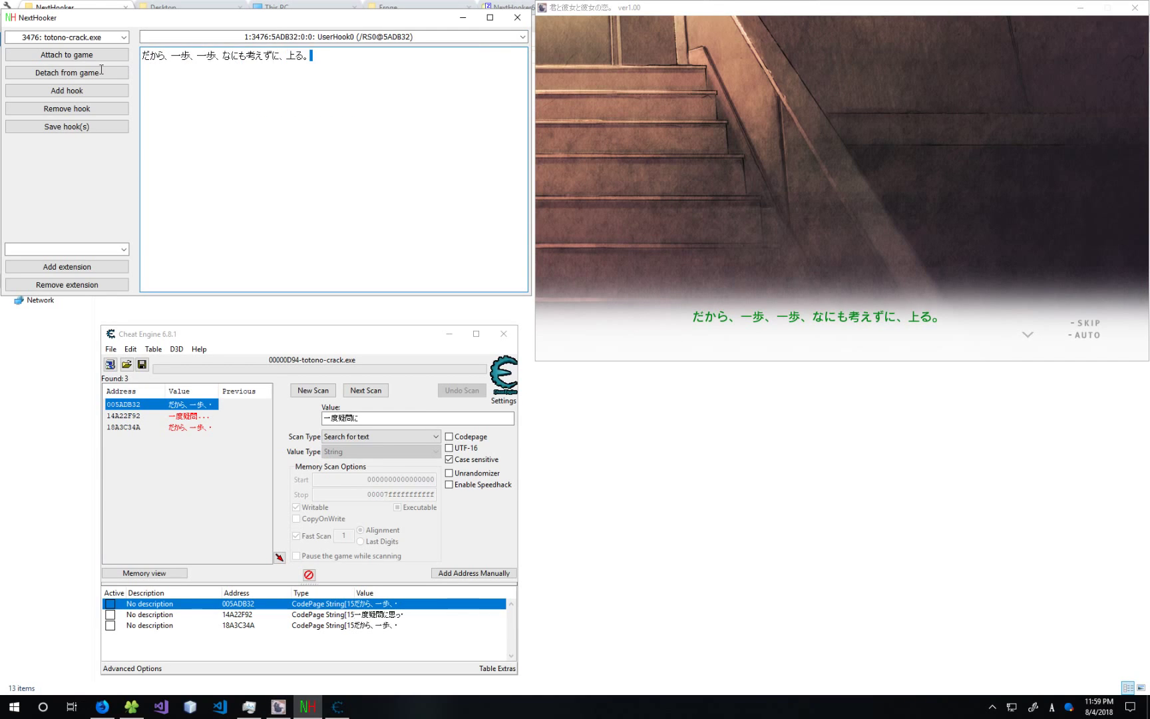
{"action": "left_click_drag", "start_coordinate": [313, 56], "coordinate": [140, 64]}
{"action": "left_click", "coordinate": [699, 252]}
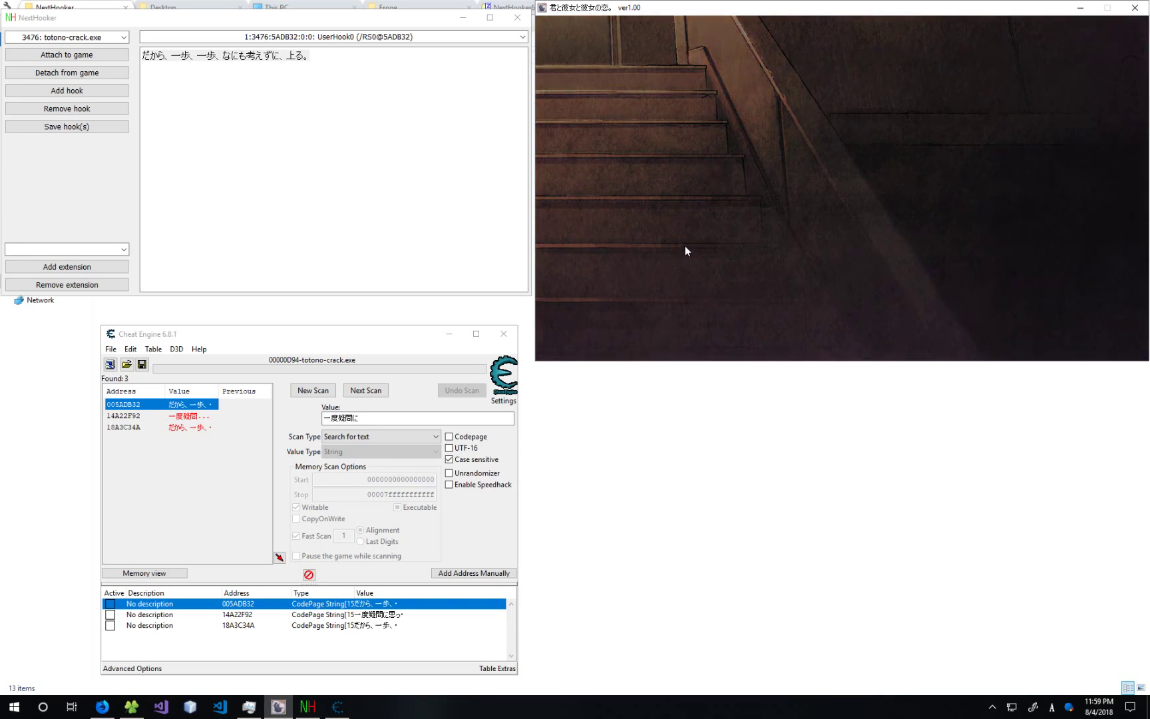